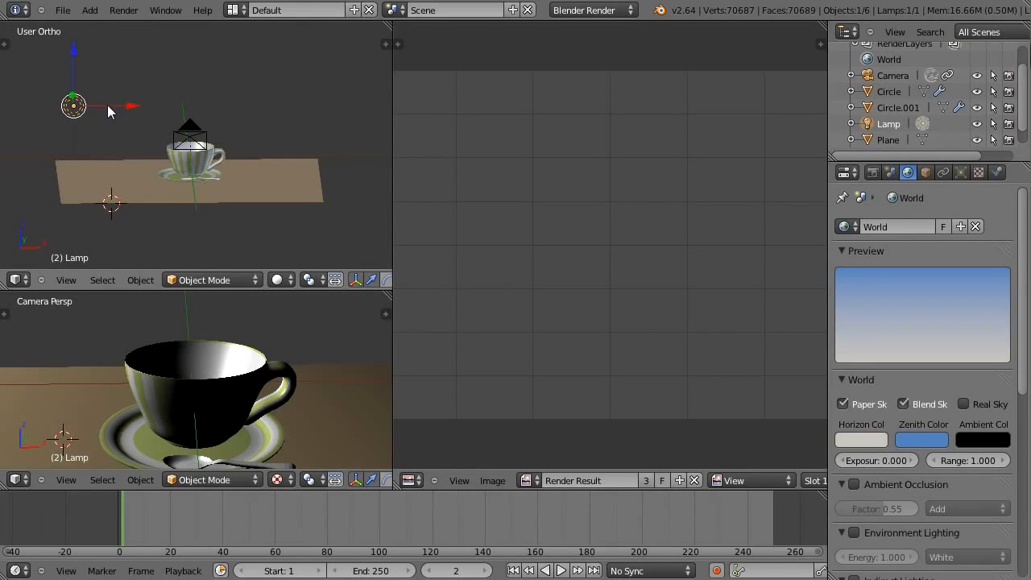
Step: Reposition the existing lamp beside the camera, in front of the cup and slightly above it toward negative X, and render the scene
mouse_move(107, 105)
mouse_down()
mouse_move(282, 119)
mouse_move(235, 105)
mouse_move(160, 108)
mouse_up()
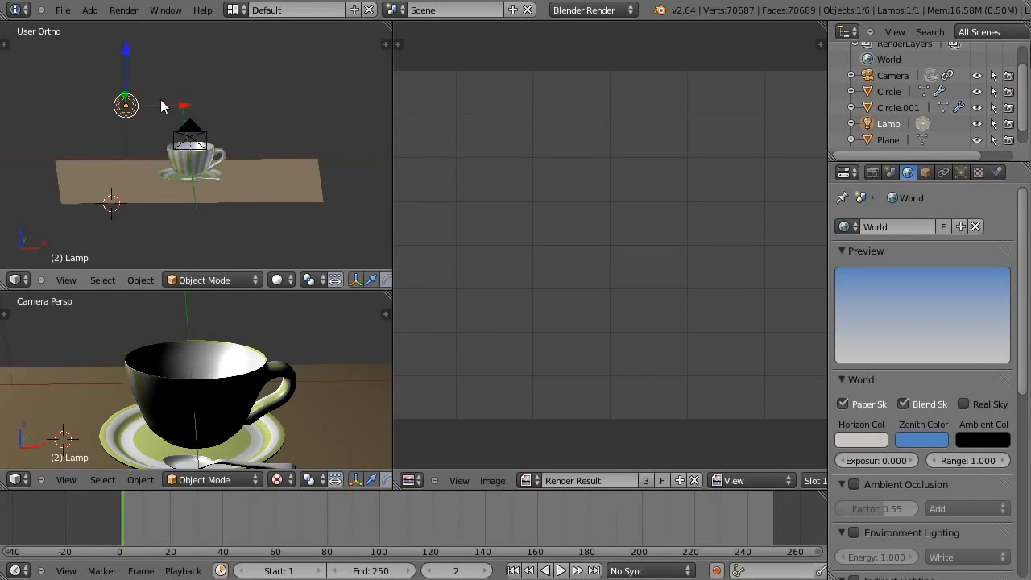
key(KP_3)
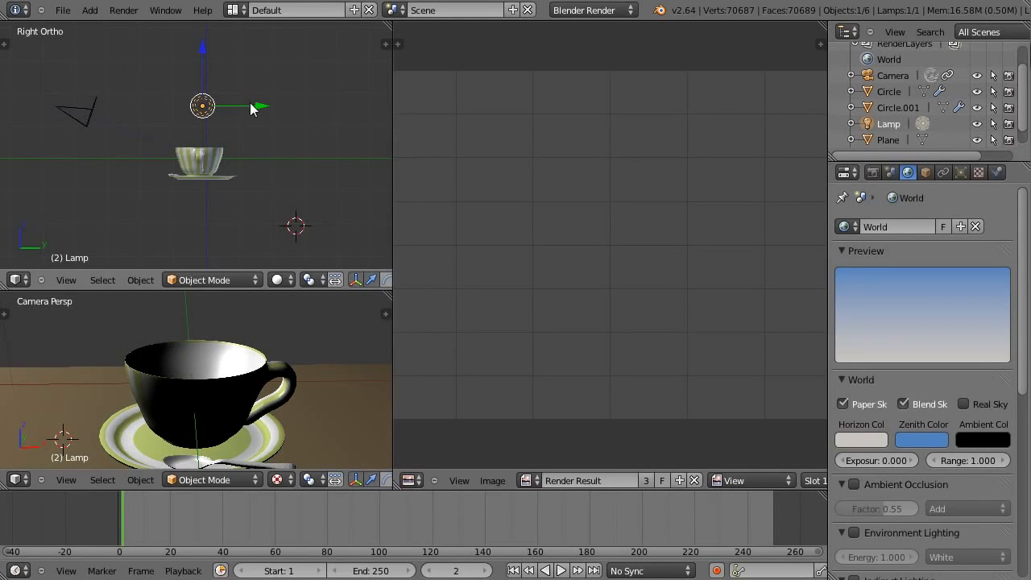
drag(250, 104, 142, 112)
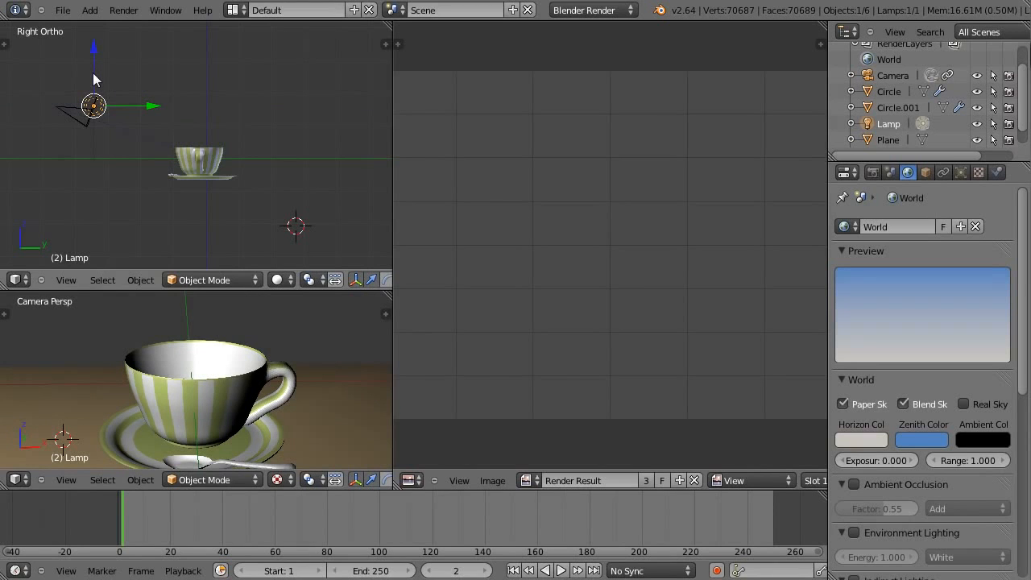
mouse_move(94, 79)
mouse_down()
mouse_move(93, 113)
mouse_move(93, 81)
mouse_up()
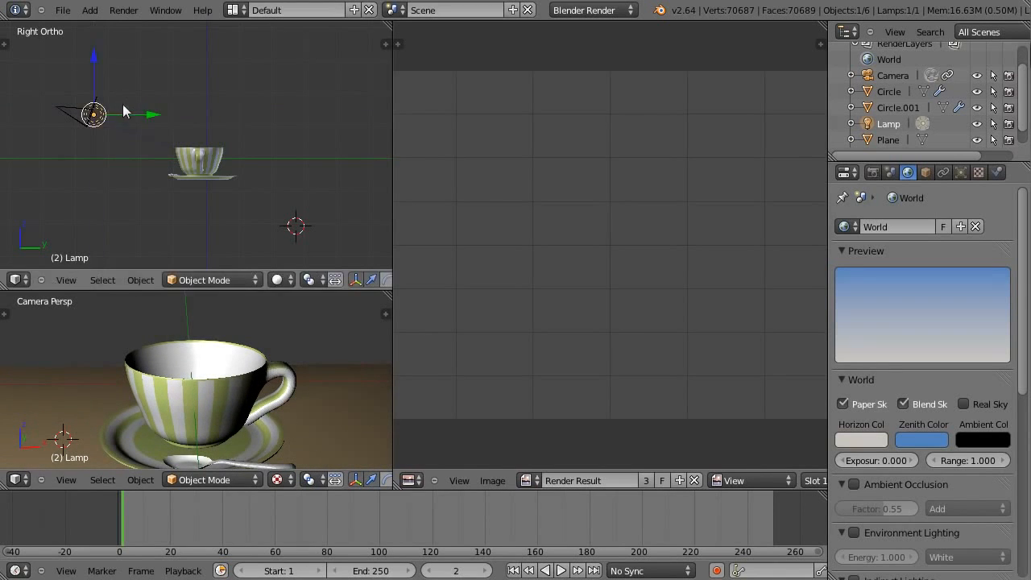
mouse_move(126, 114)
mouse_down()
mouse_move(214, 112)
mouse_move(129, 116)
mouse_up()
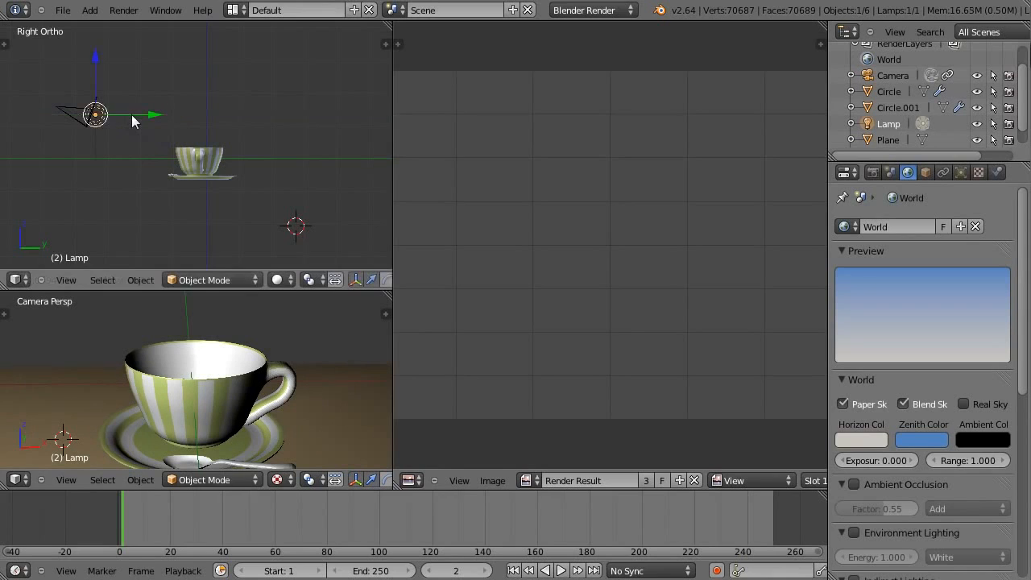
key(KP_1)
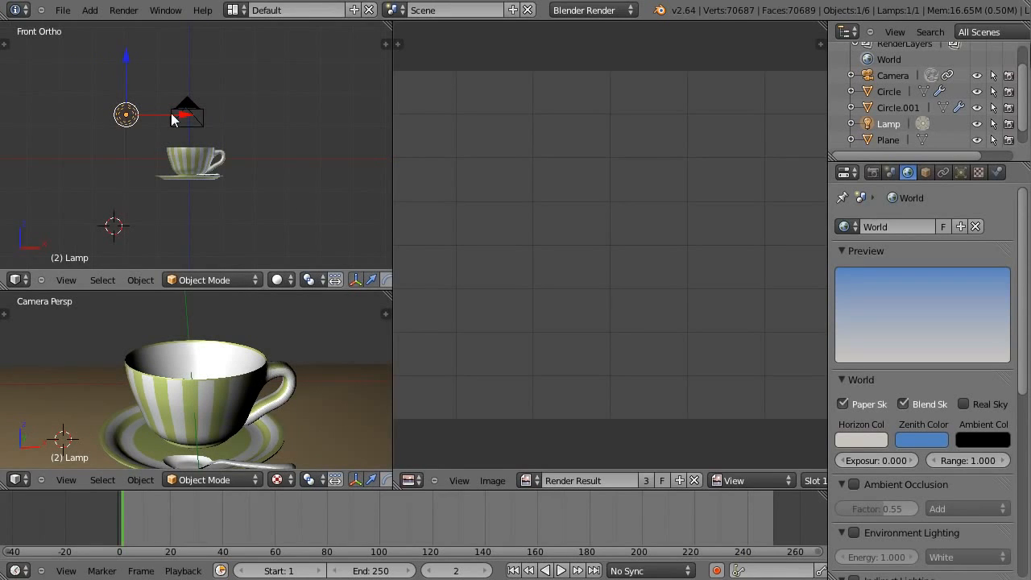
drag(170, 115, 149, 96)
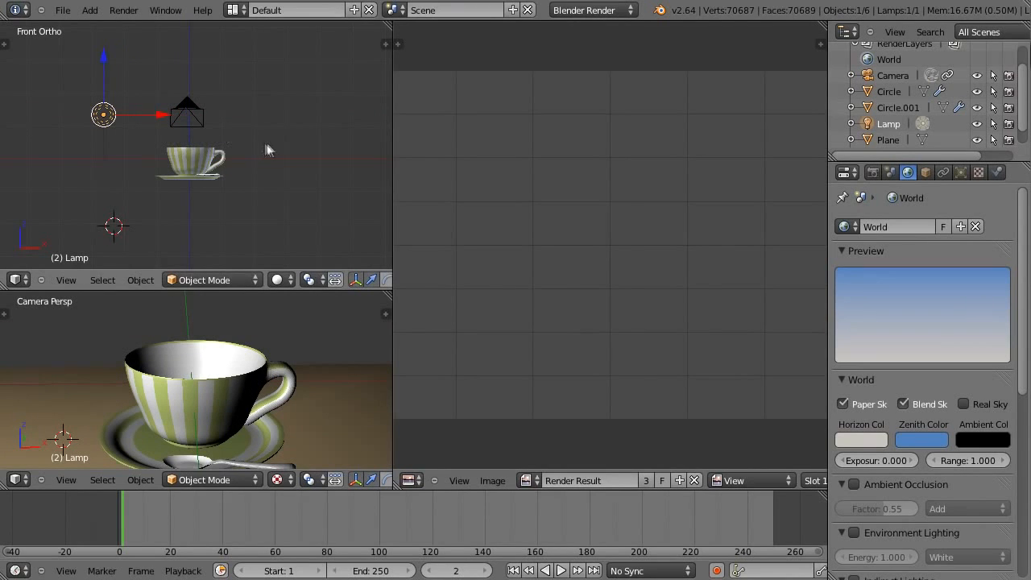
key(F12)
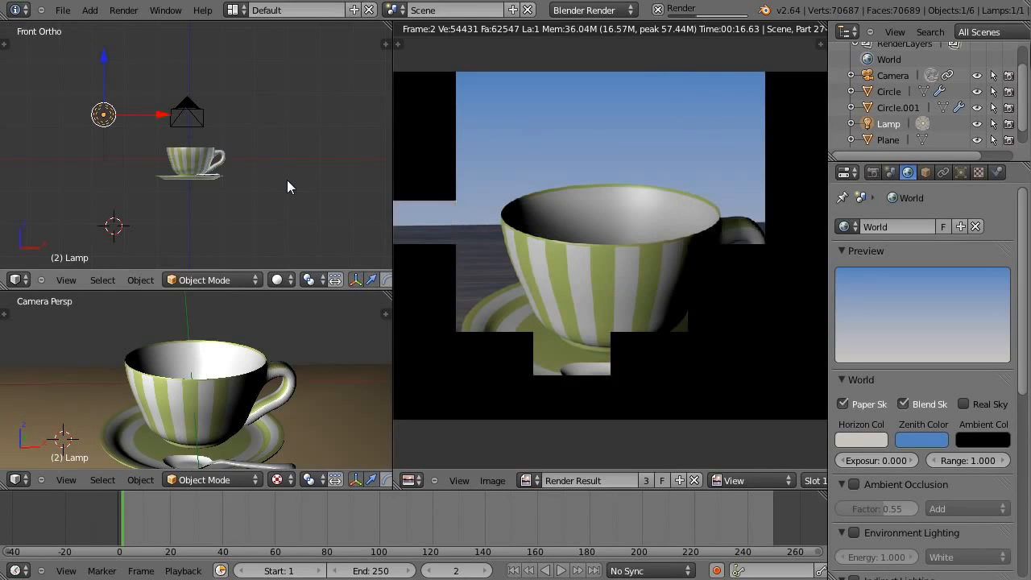
Step: Place the 3D cursor above the cup on its handle side in the front view and add a Sun lamp there
click(236, 66)
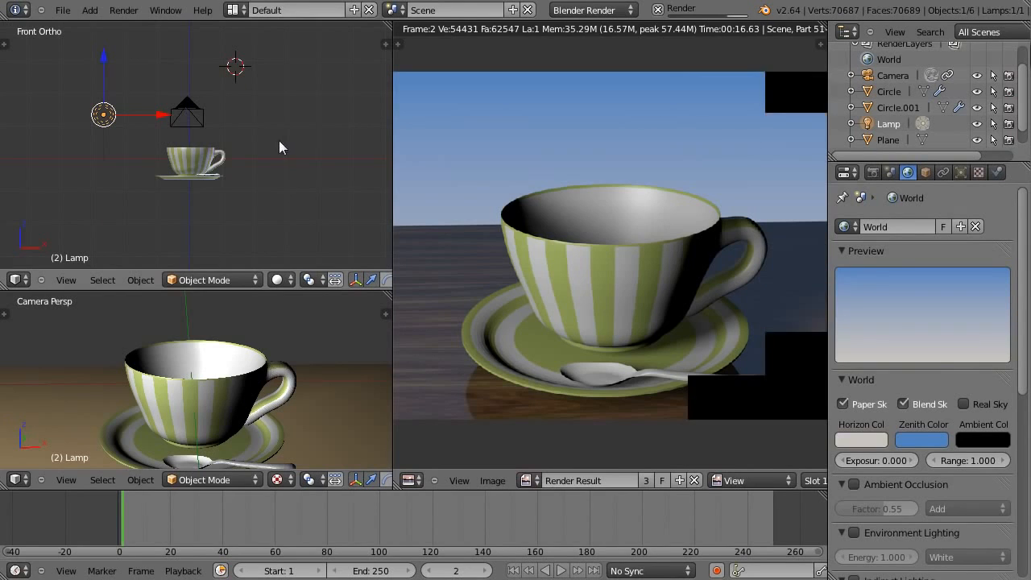
key(shift+a)
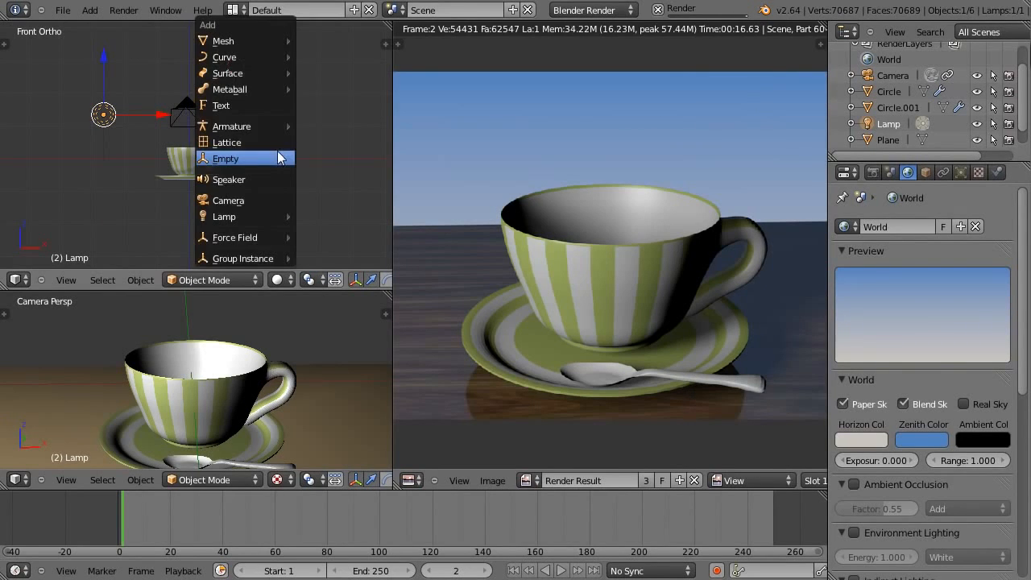
mouse_move(258, 218)
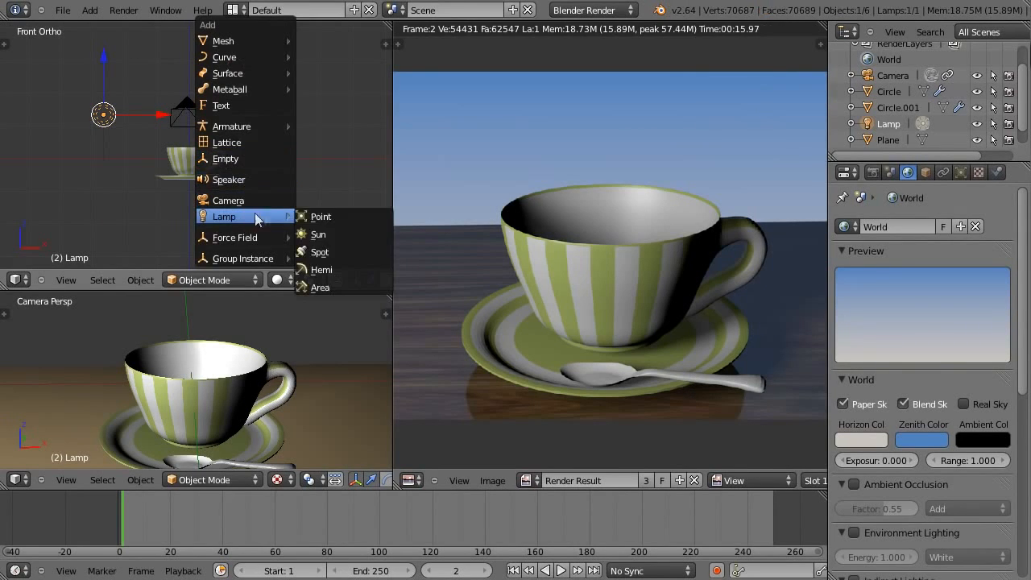
click(319, 234)
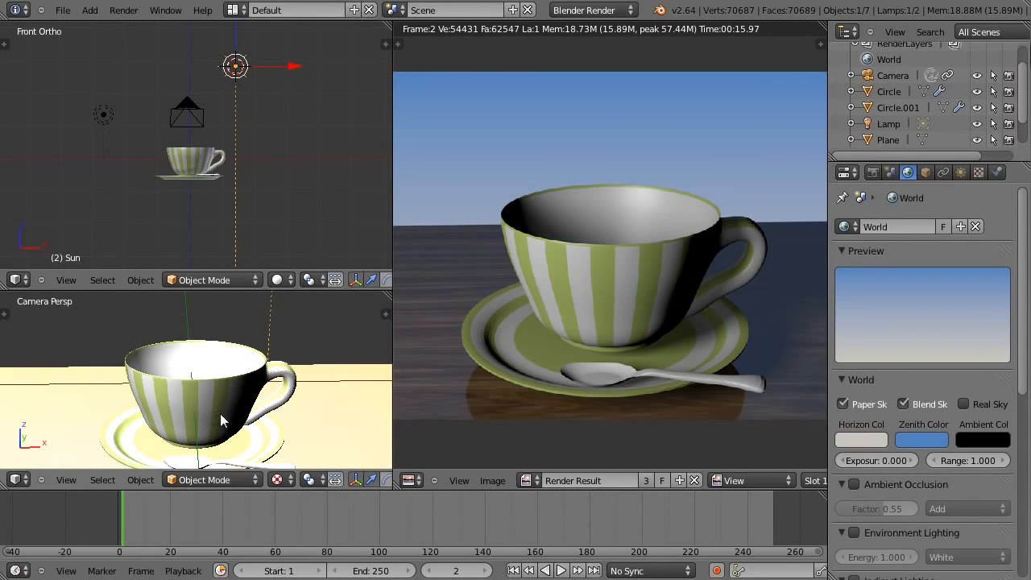
Step: Move the Sun lamp farther from the cup along positive X and render the scene
click(261, 156)
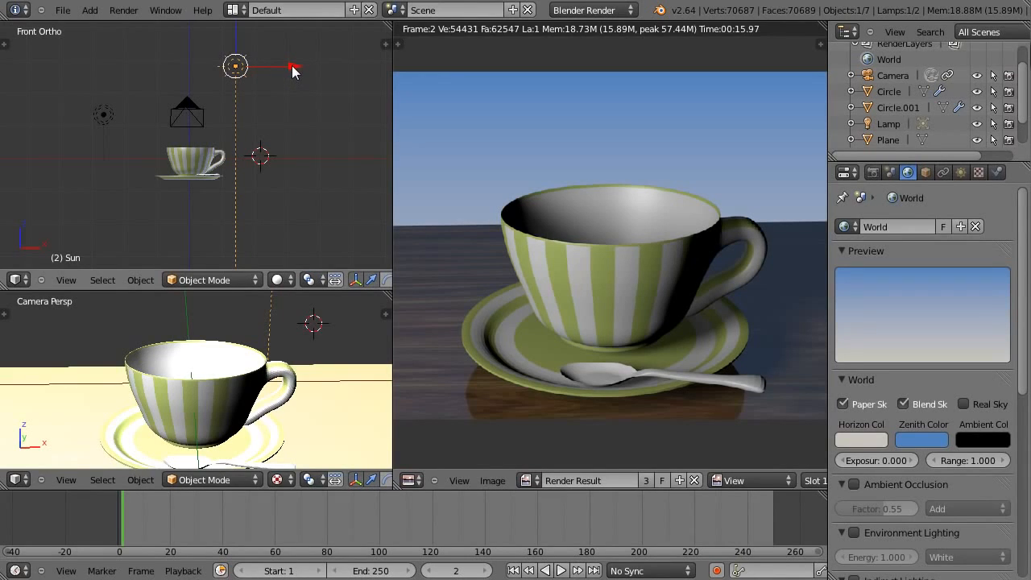
drag(292, 70, 328, 75)
key(F12)
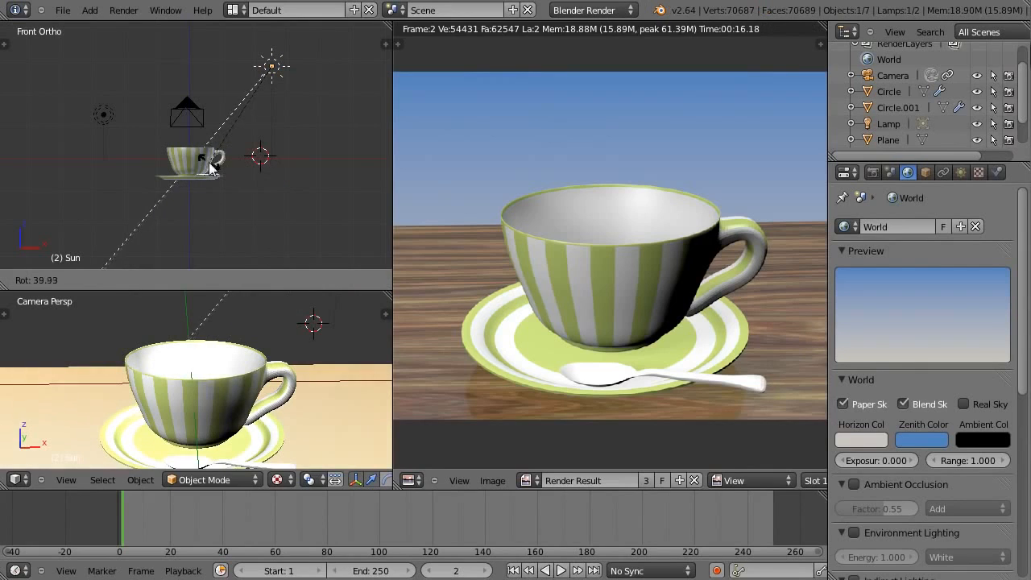
Step: Rotate the Sun lamp about 40 degrees in the front view and about 46 degrees in the right view, aiming it toward the cup
click(210, 165)
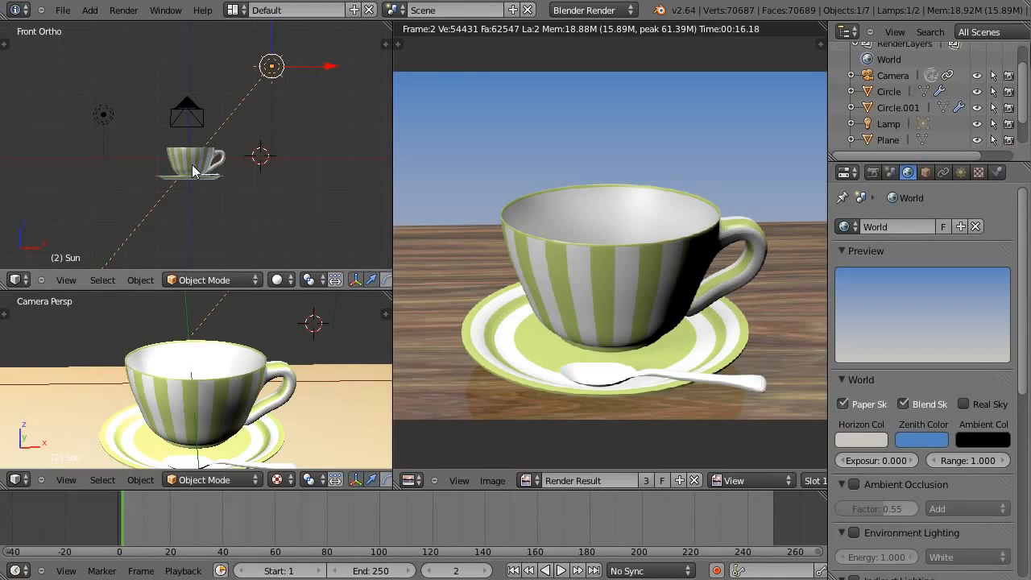
key(KP_3)
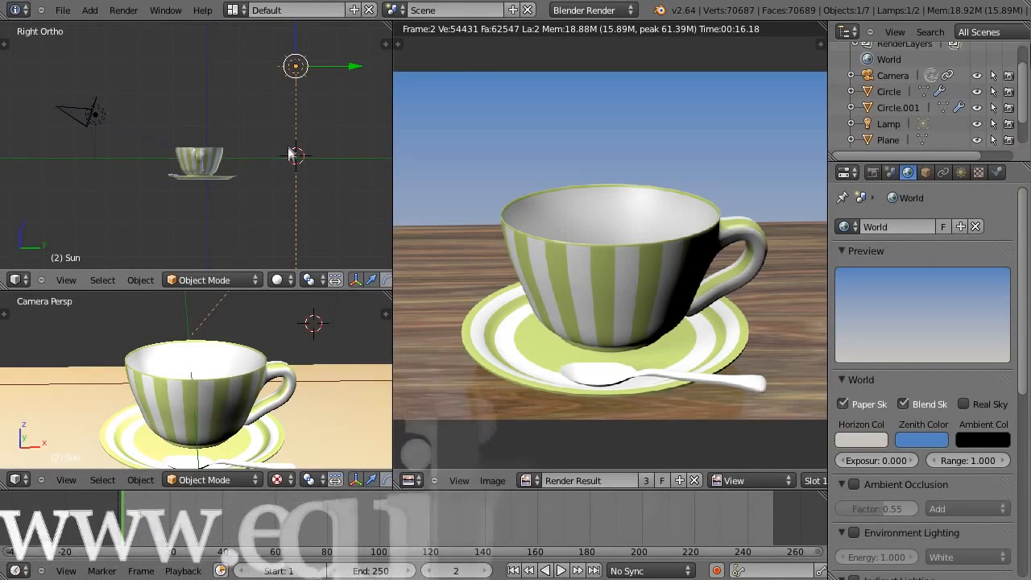
key(r)
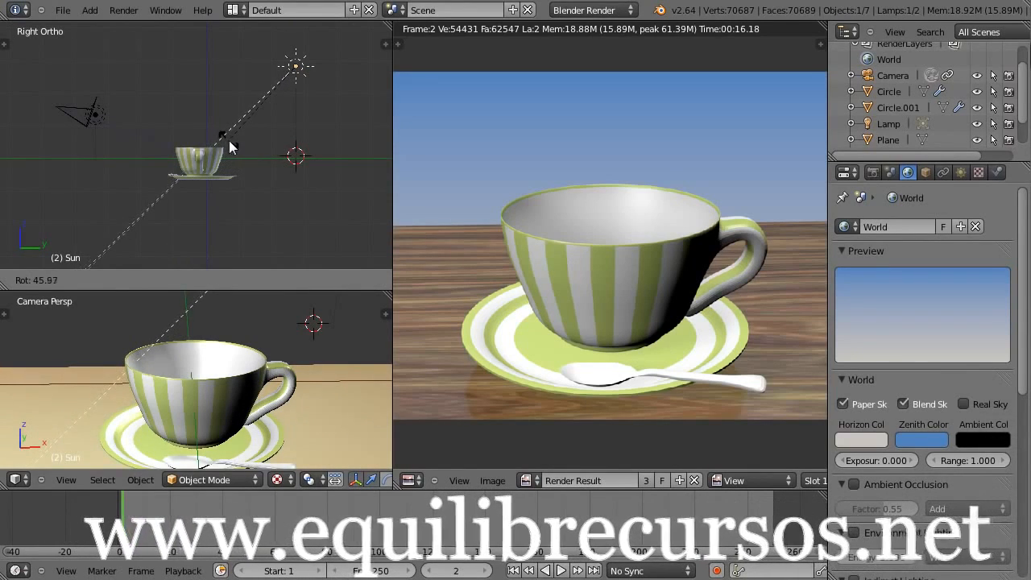
click(230, 141)
Step: Rotate the Sun lamp in the top view so its ray crosses the cup, and render the scene
middle_drag(226, 139, 228, 140)
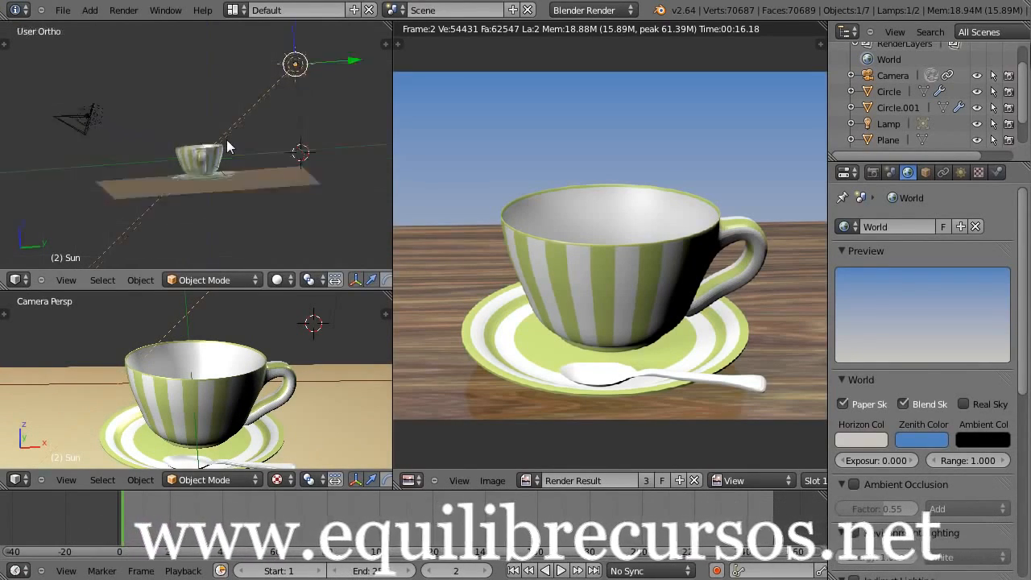
key(KP_7)
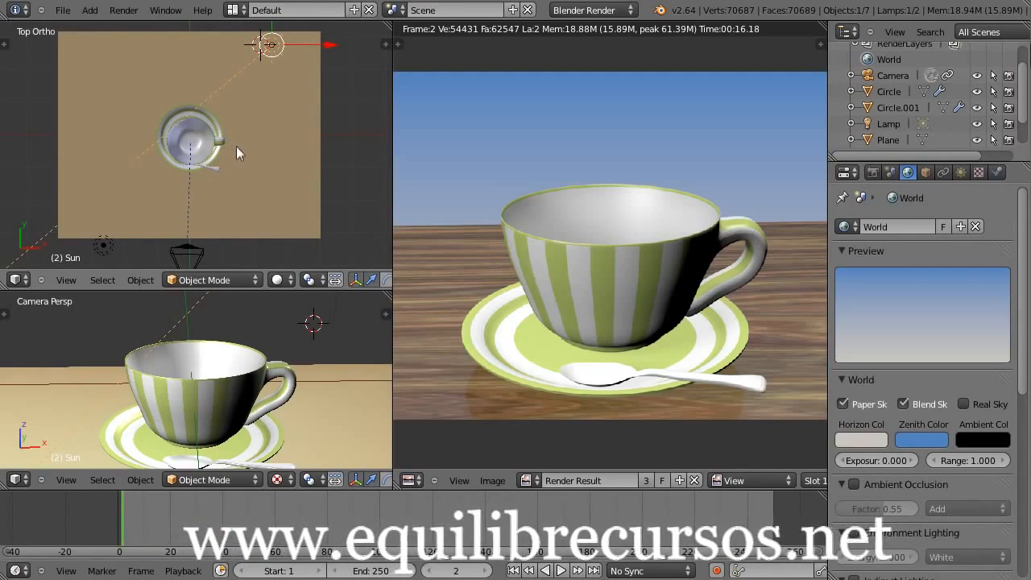
key(r)
click(259, 158)
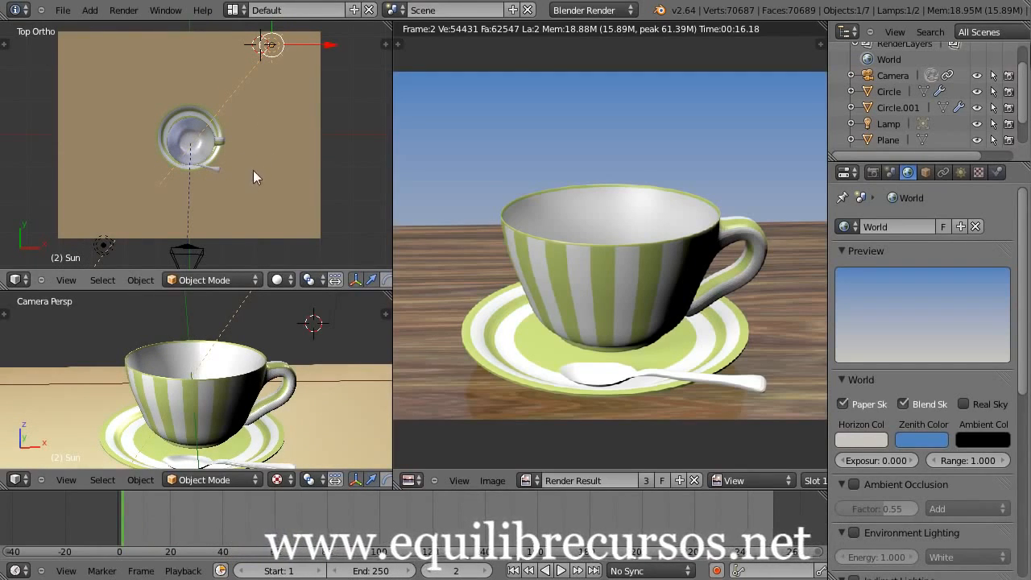
key(KP_1)
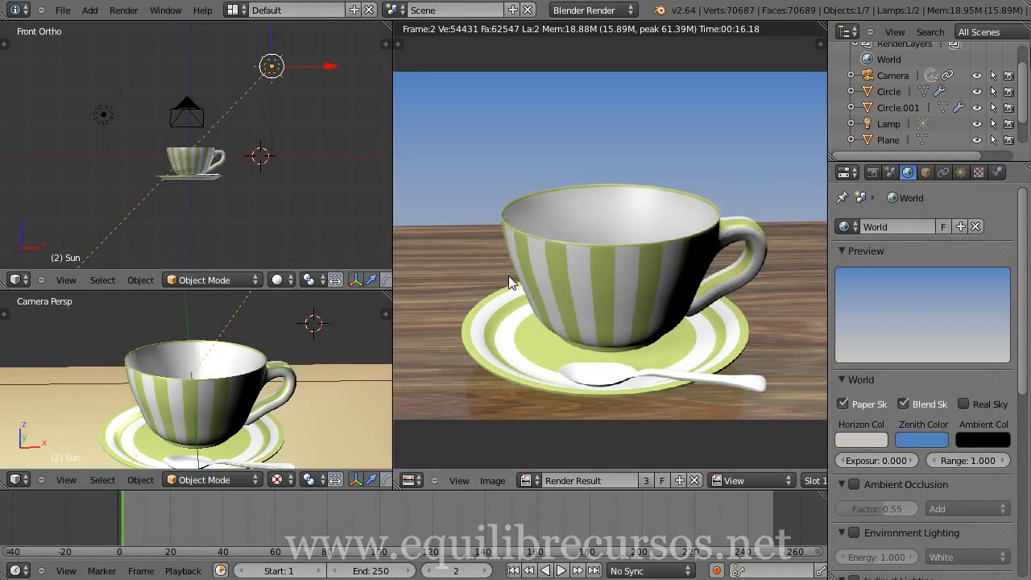
key(F12)
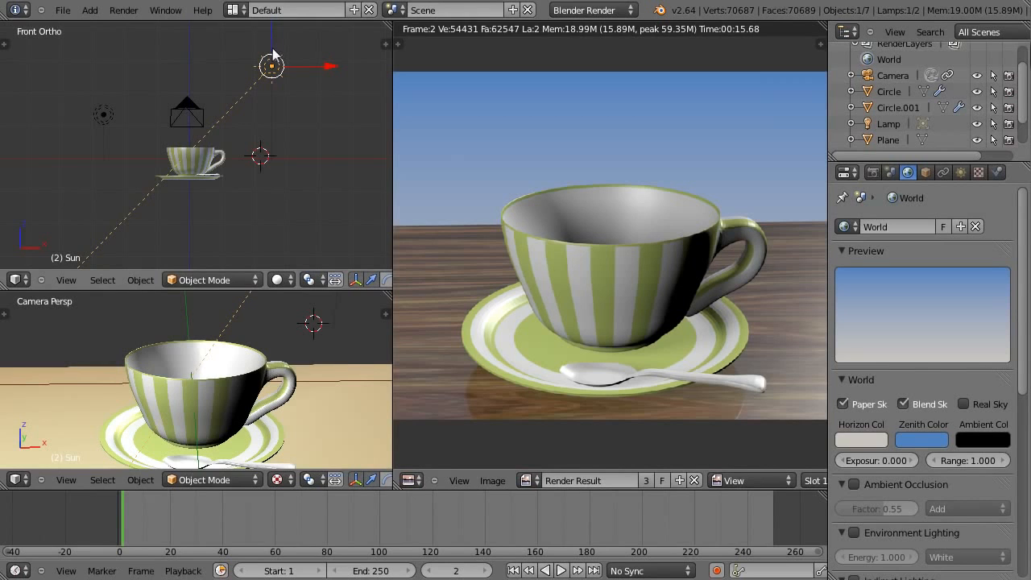
Step: Shift the Sun lamp about 0.17 units along X, rotate it in the front view until its ray is nearly horizontal, and render
key(g)
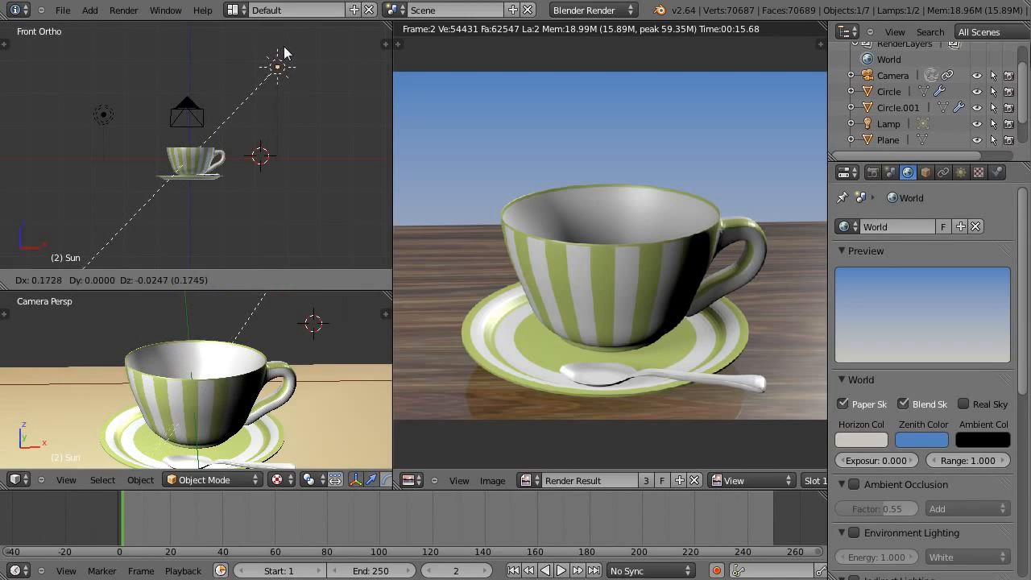
click(284, 46)
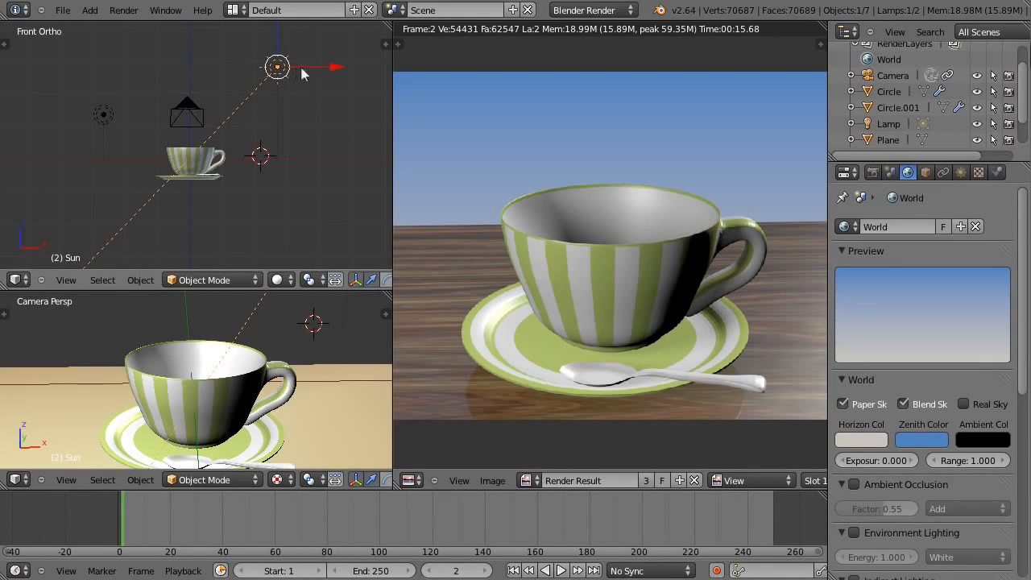
key(r)
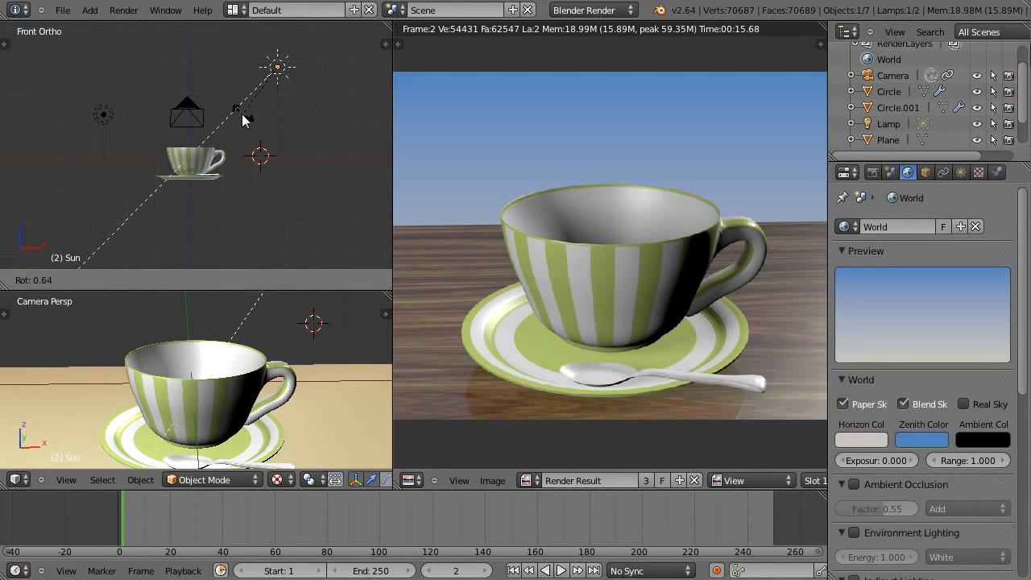
click(226, 70)
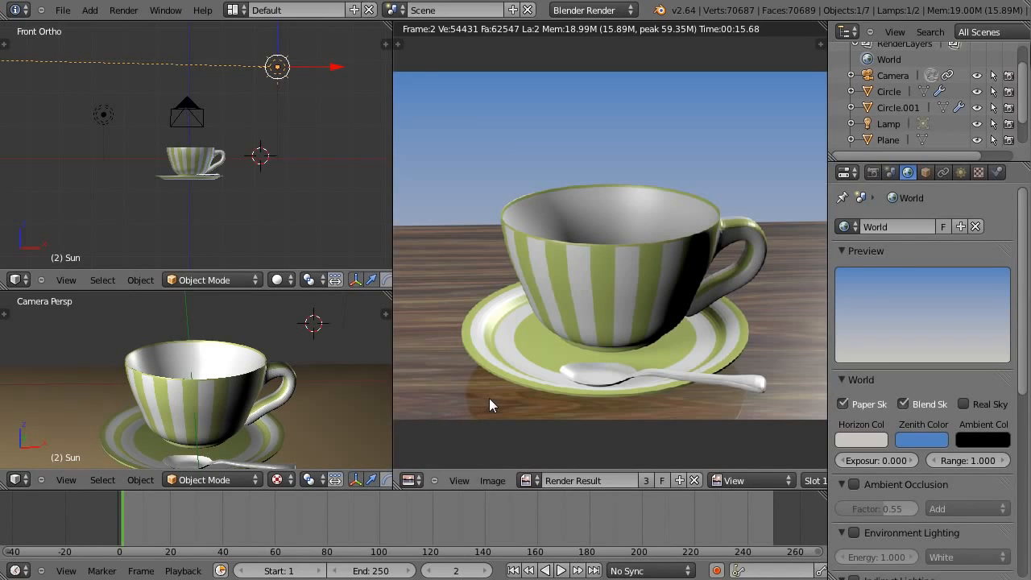
key(F12)
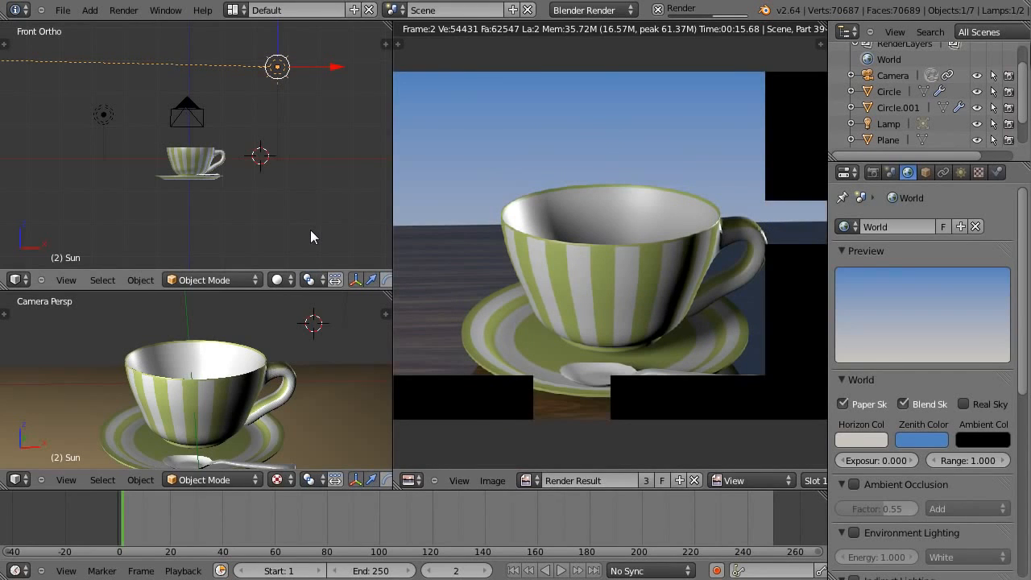
Step: Rotate the Sun lamp roughly half a turn in the right view so its ray points horizontally toward positive Y, and render
key(KP_3)
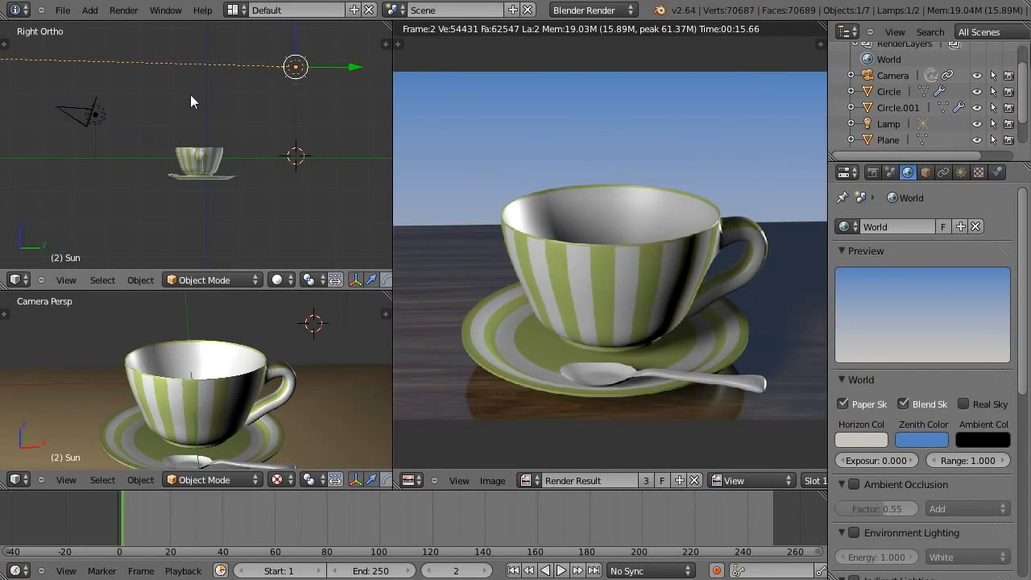
key(r)
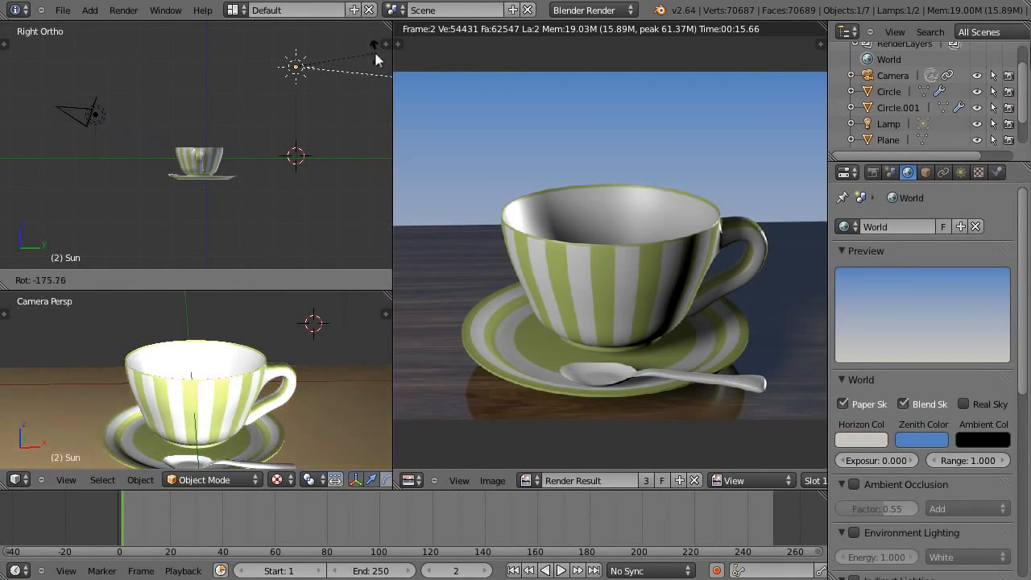
click(364, 73)
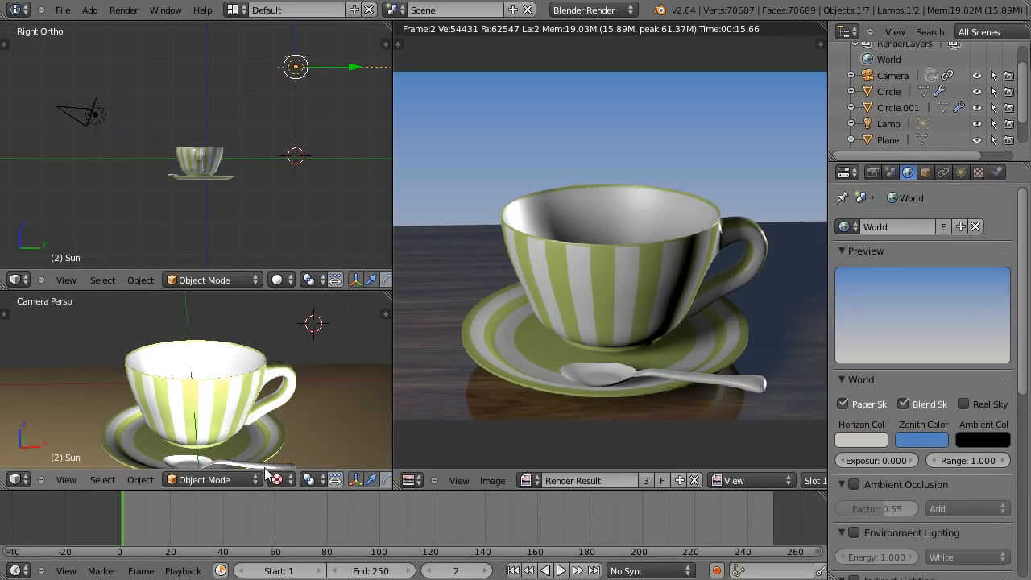
key(F12)
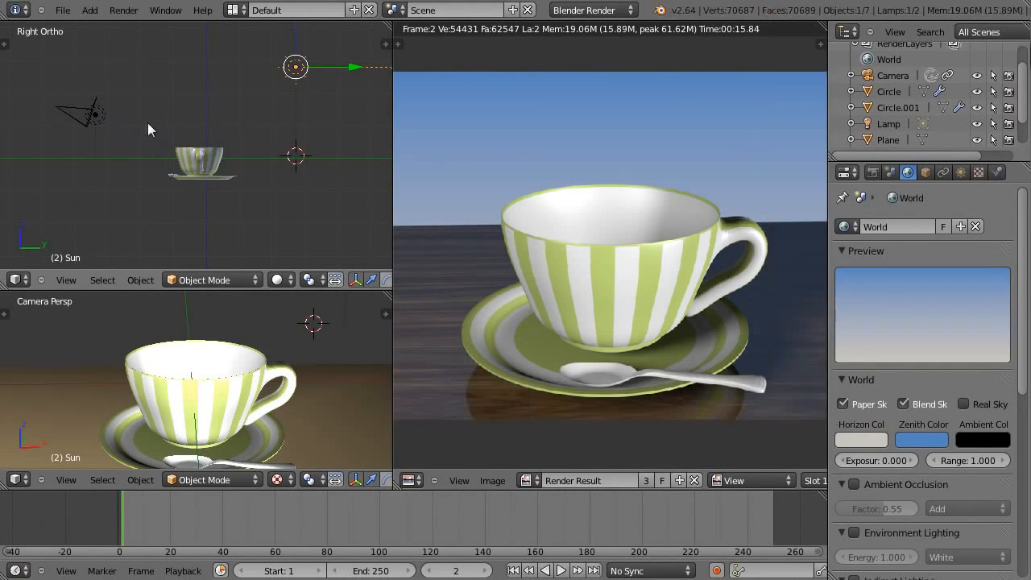
Step: Hide the original lamp near the camera, make it unselectable, and render the scene lit by the Sun lamp alone
right_click(96, 115)
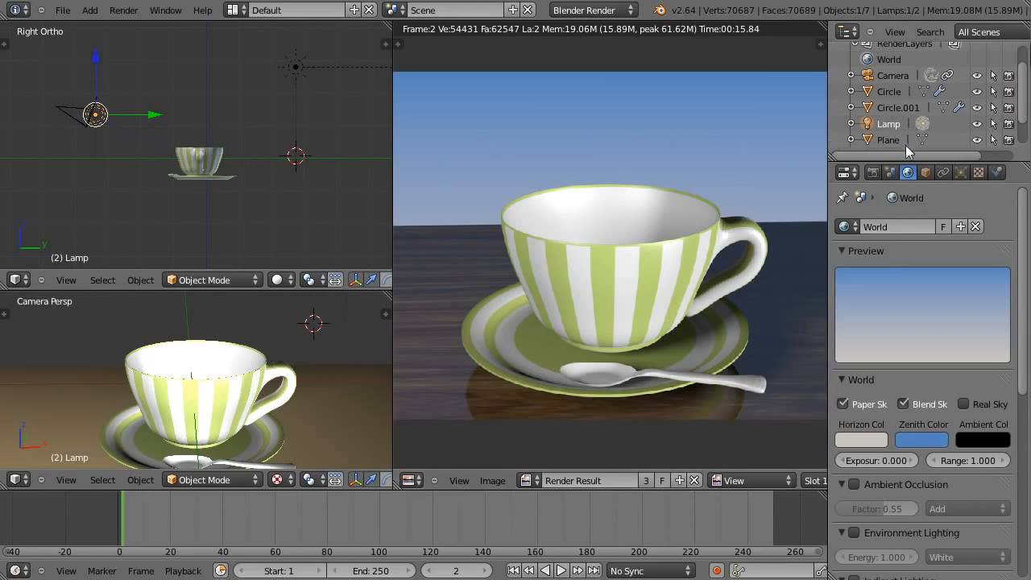
click(977, 125)
click(993, 125)
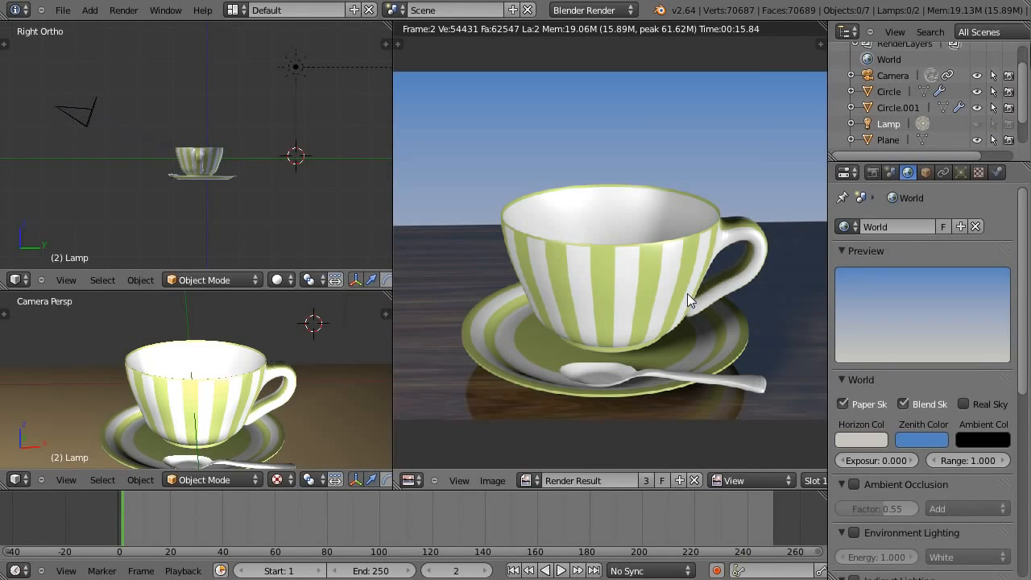
key(F12)
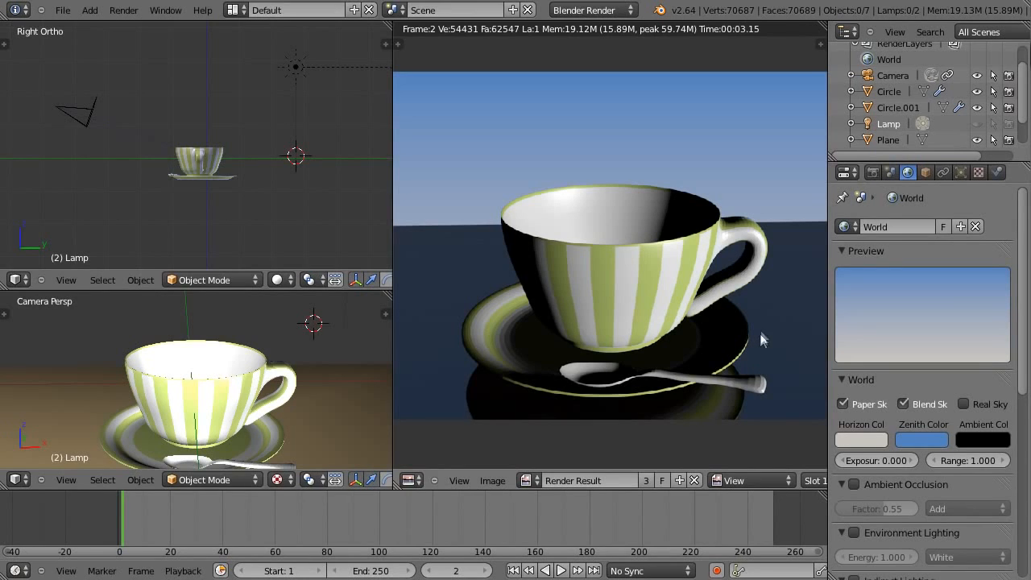
Step: Make the original lamp visible again and render the scene with both lamps
click(977, 124)
key(F12)
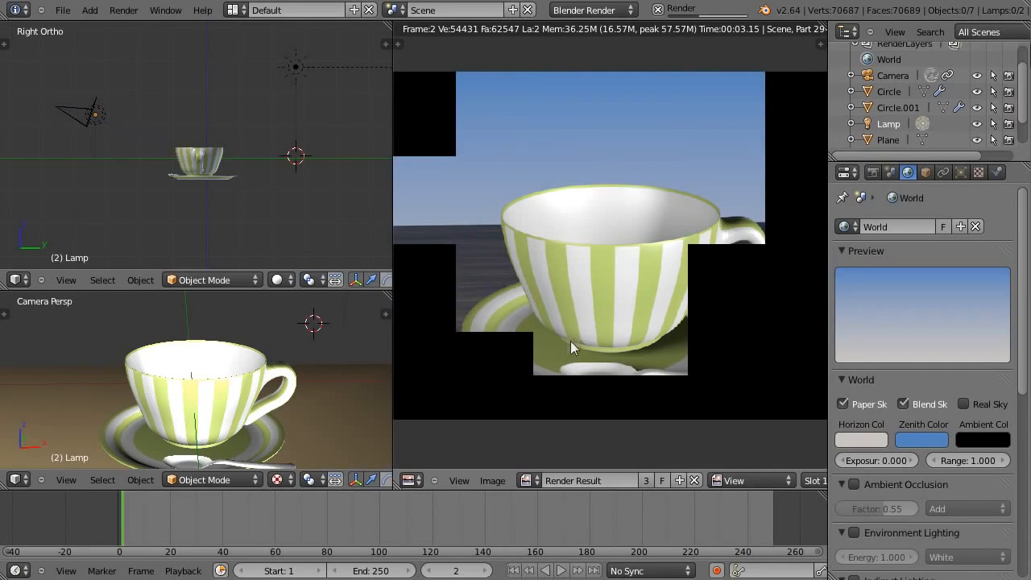
Step: Display the Sun lamp's settings in an enlarged properties area, try the Point type, and return it to Sun
right_click(296, 68)
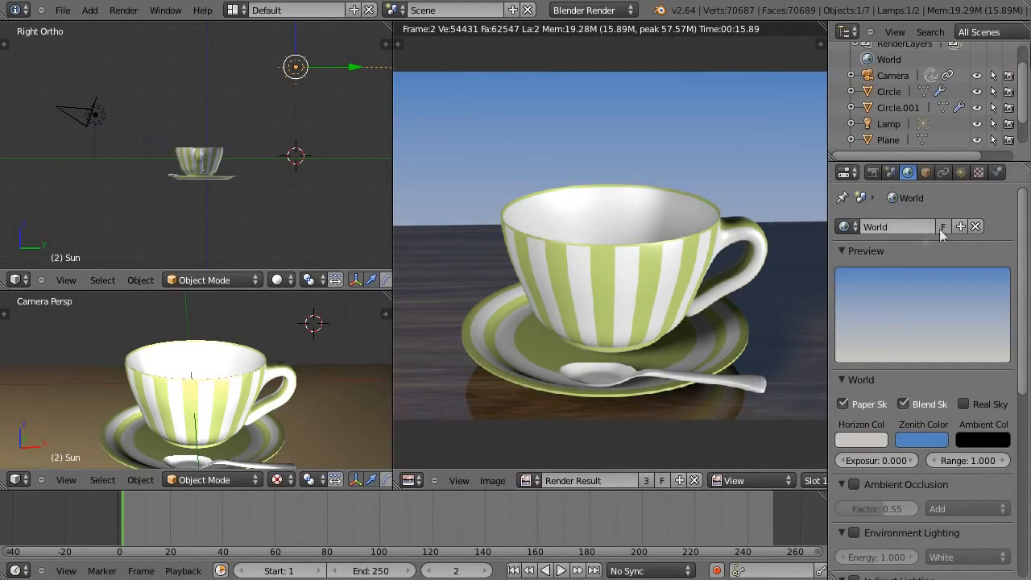
click(960, 172)
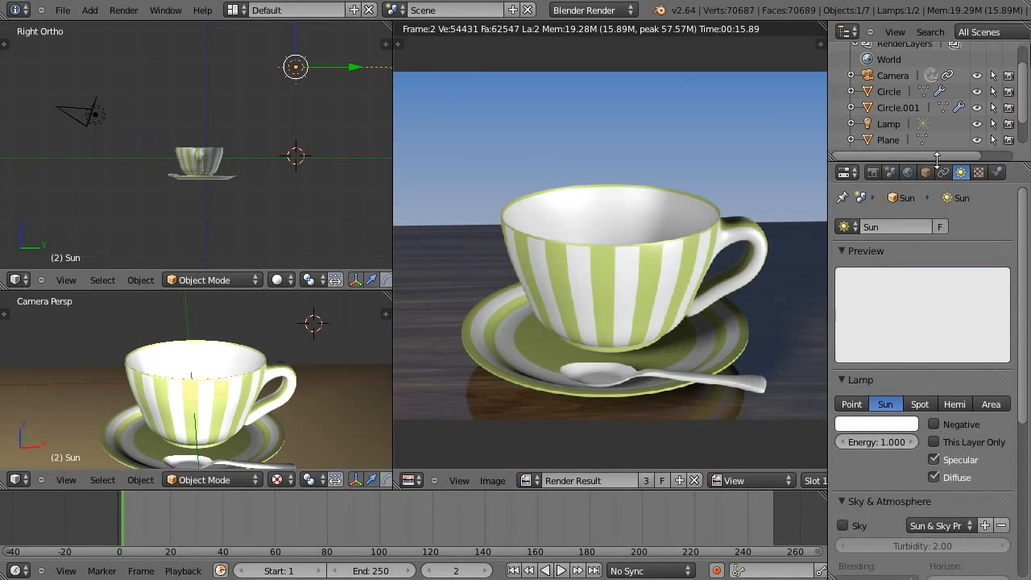
drag(936, 158, 934, 64)
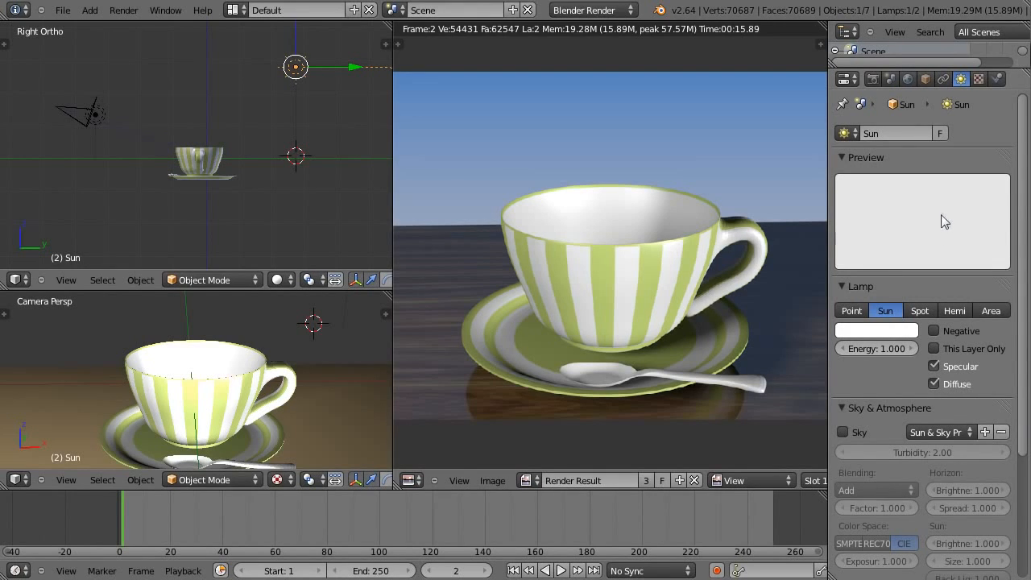
click(851, 314)
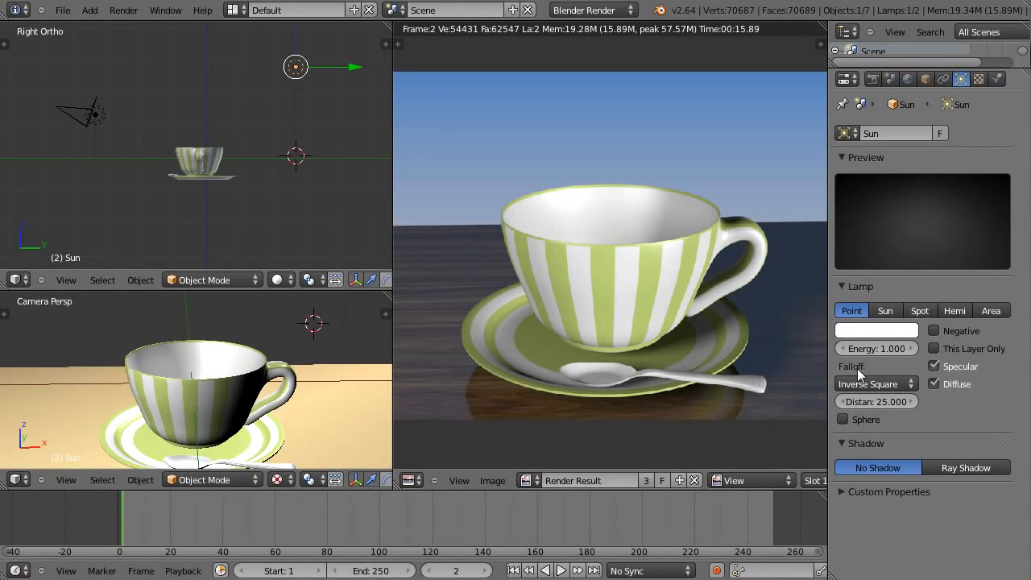
click(886, 316)
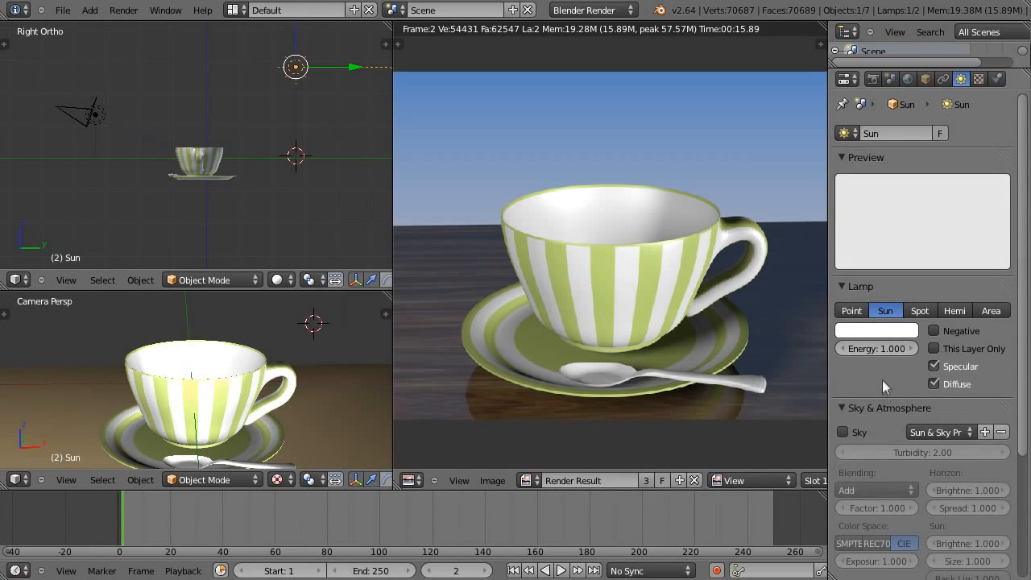
Step: Tint the Sun lamp pale blue with RGB 0.444, 0.720, 1.000 and render the scene
click(867, 332)
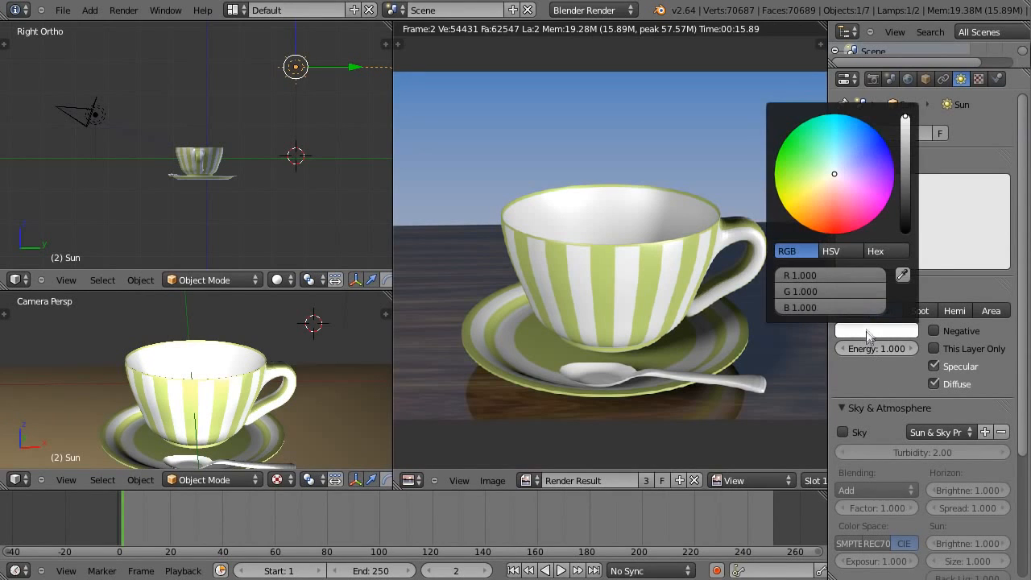
drag(835, 171, 844, 147)
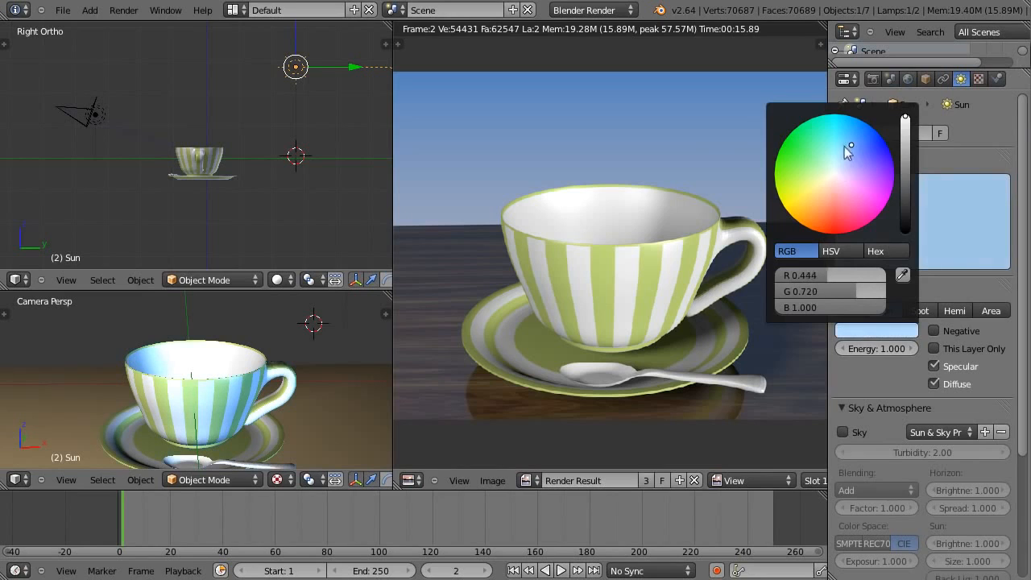
key(F12)
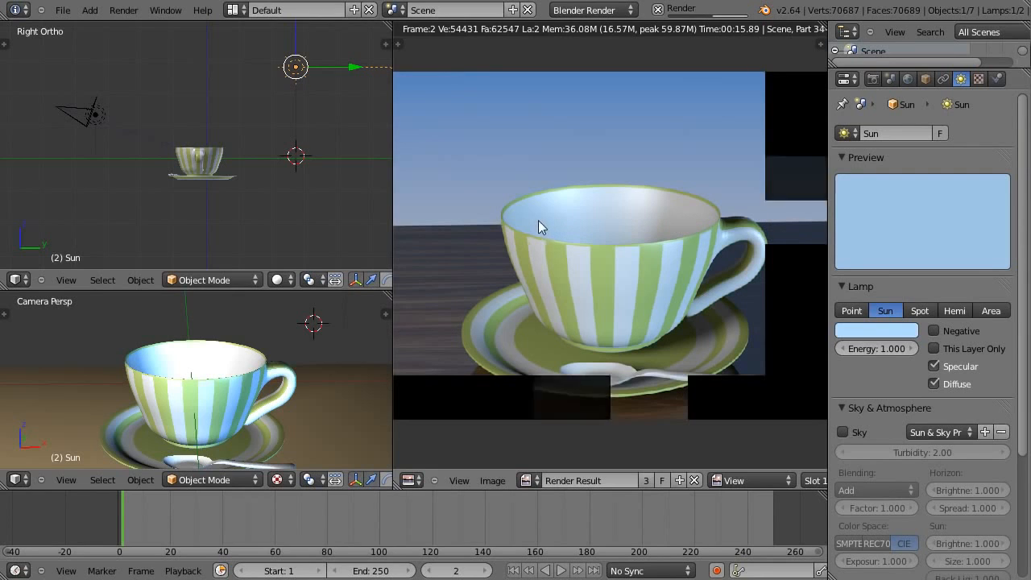
Step: Change the Sun lamp's colour to yellow with RGB 1.000, 0.898, 0.269 and render the scene
click(870, 331)
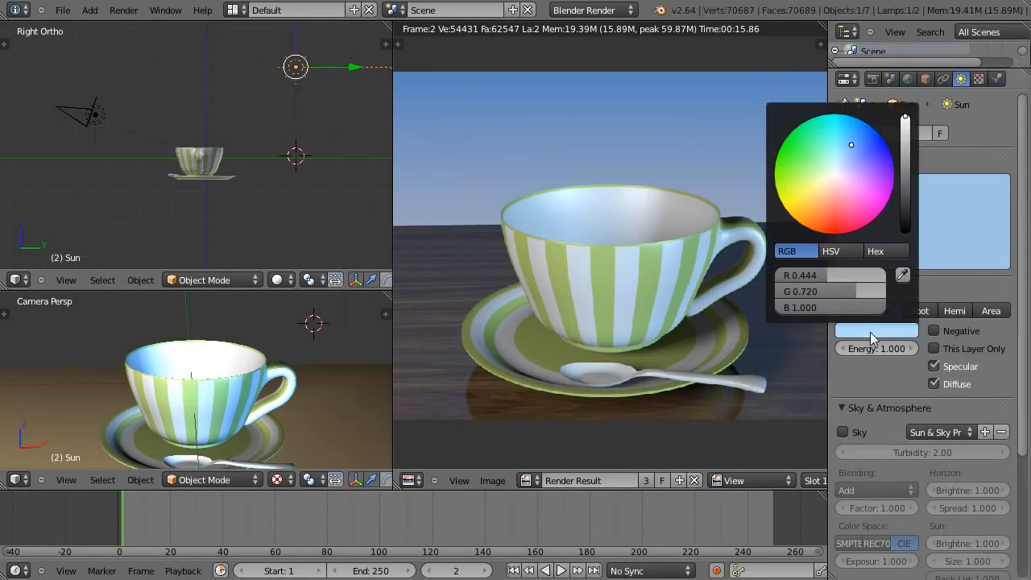
drag(852, 149, 808, 199)
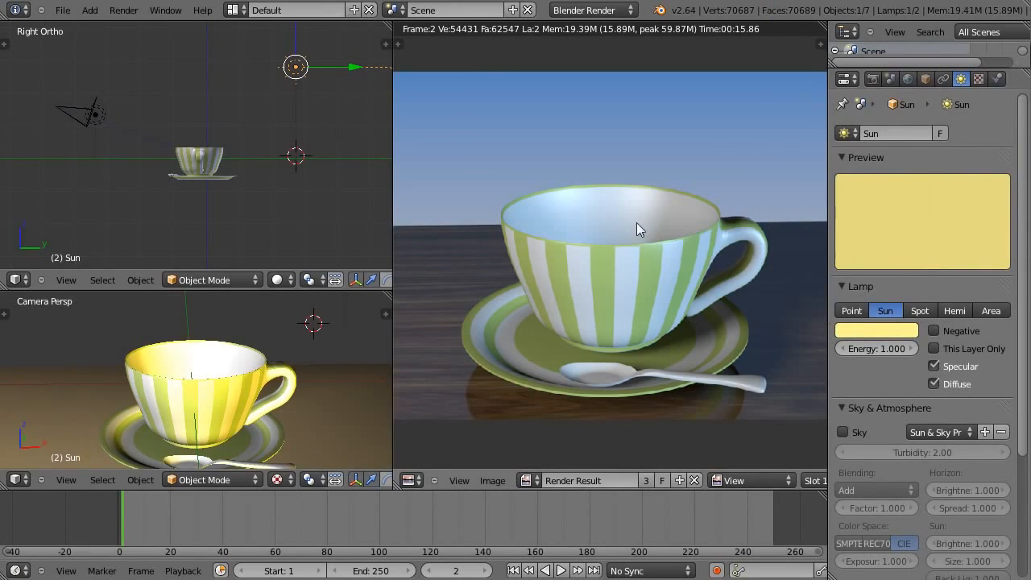
key(F12)
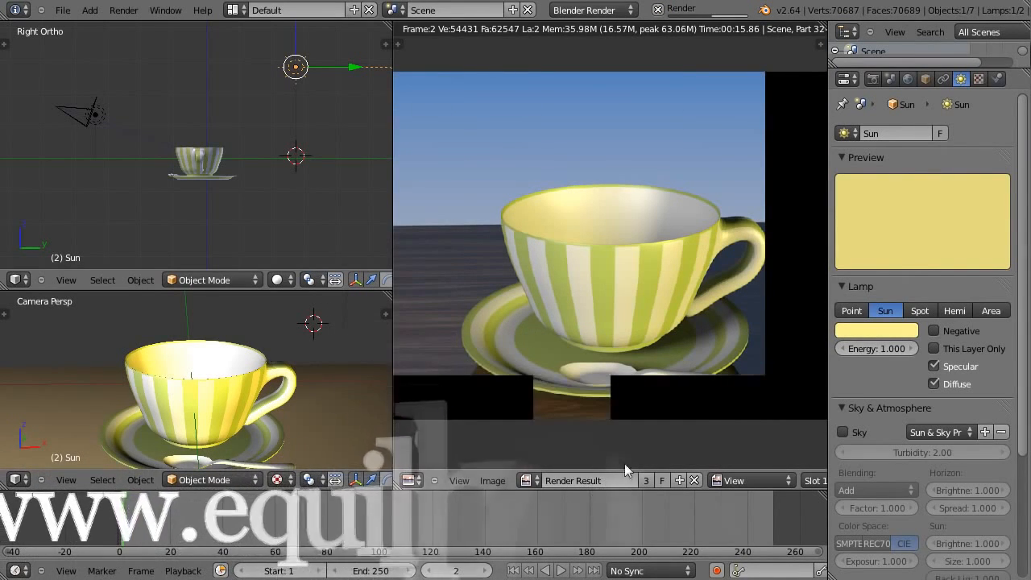
Step: Set the Sun lamp's colour back to white by raising its green and blue values to 1
click(877, 331)
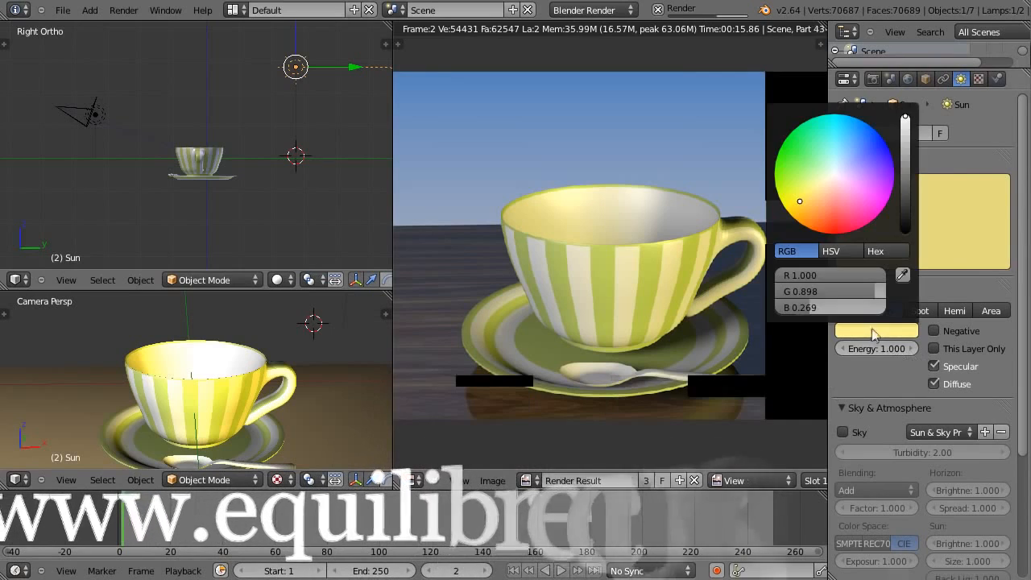
click(836, 290)
text(1)
key(Return)
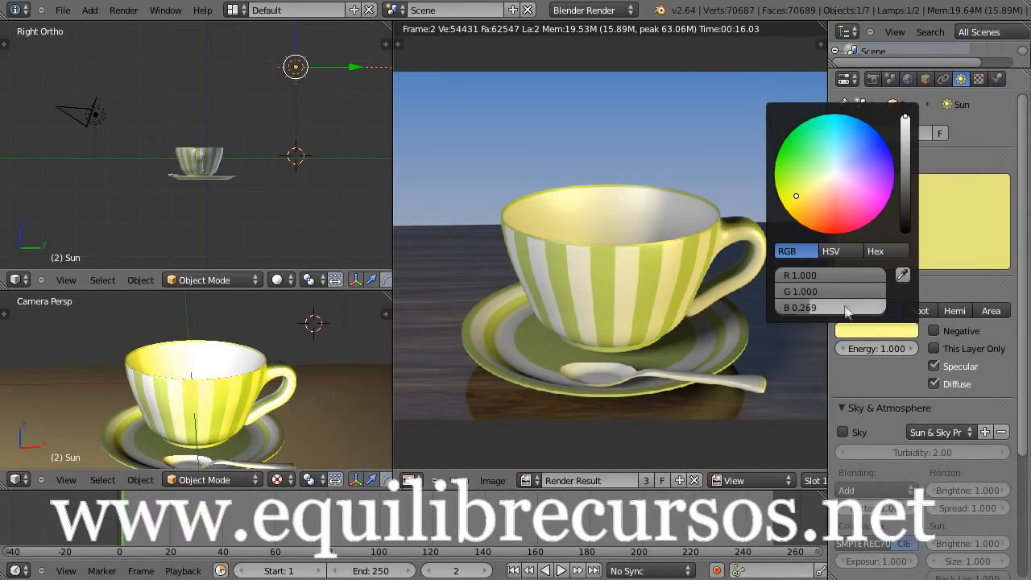
drag(808, 308, 886, 308)
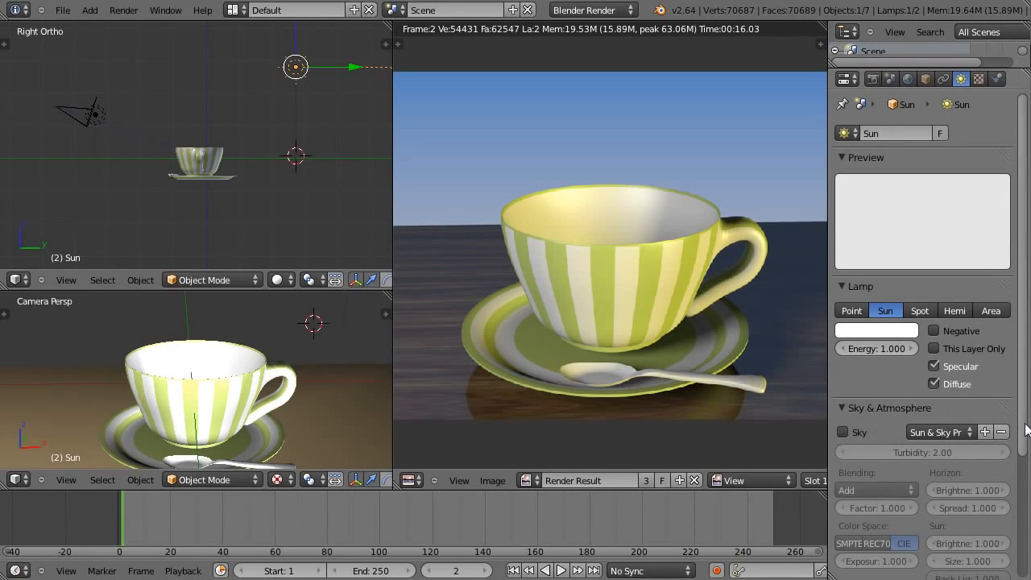
Step: Collapse the Sun lamp's Sky & Atmosphere settings, enable Ray Shadow, render, and check the Ray Tracing option in the render shading settings
drag(1027, 431, 1027, 499)
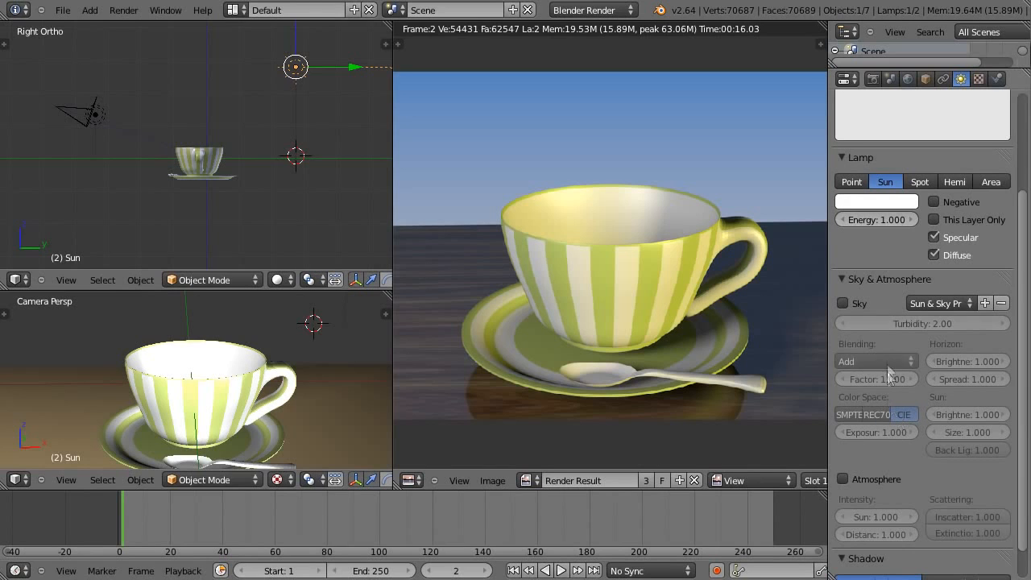
click(842, 279)
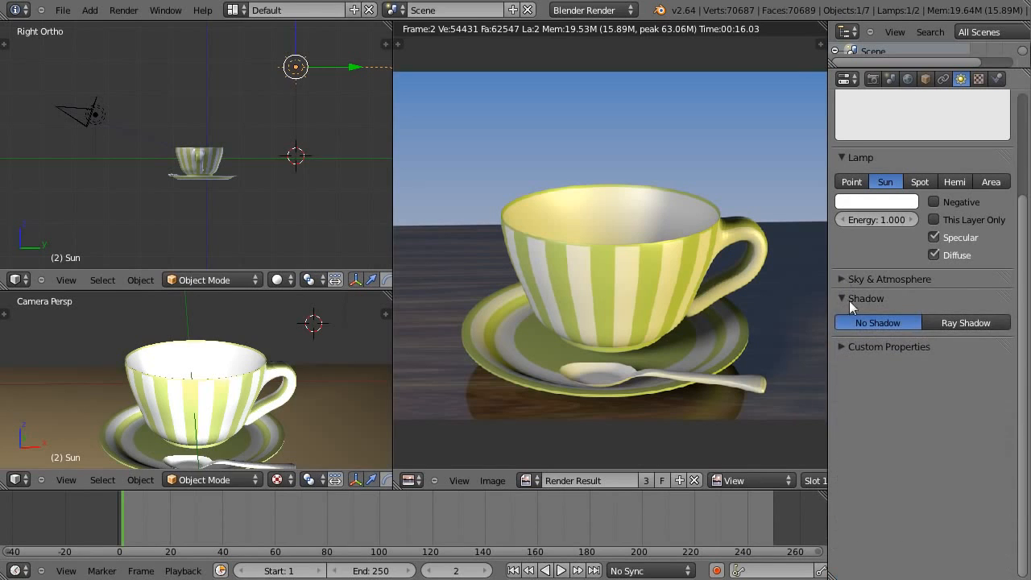
click(966, 322)
key(F12)
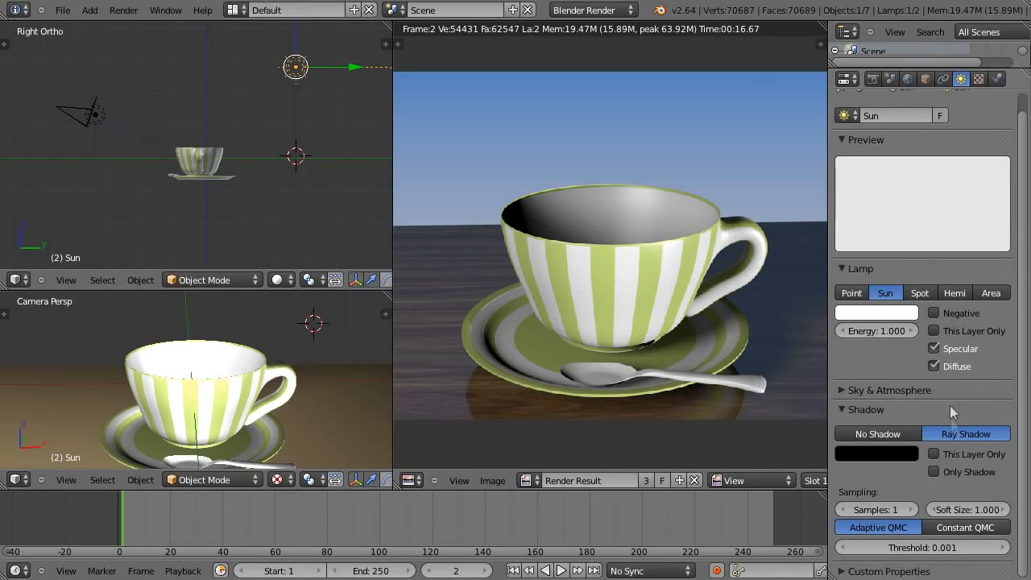
click(872, 79)
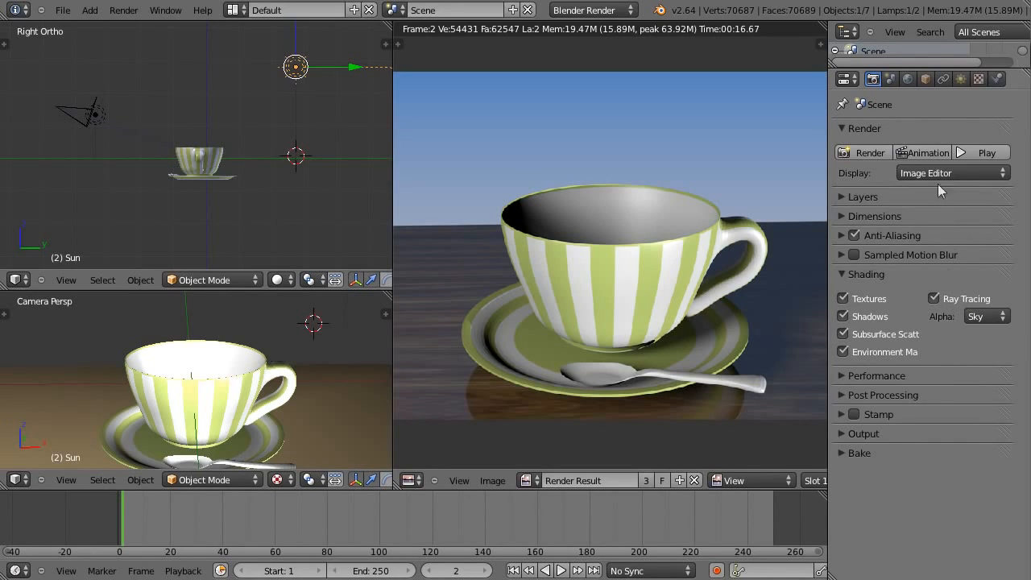
click(961, 78)
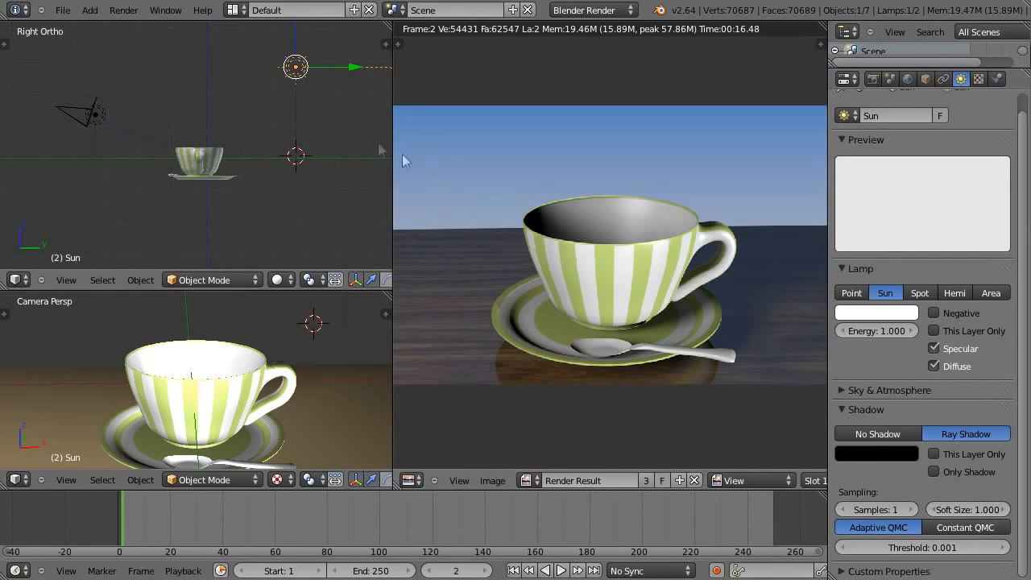
Step: Rotate the Sun lamp in the right view so its ray points diagonally down toward the cup, and render
key(r)
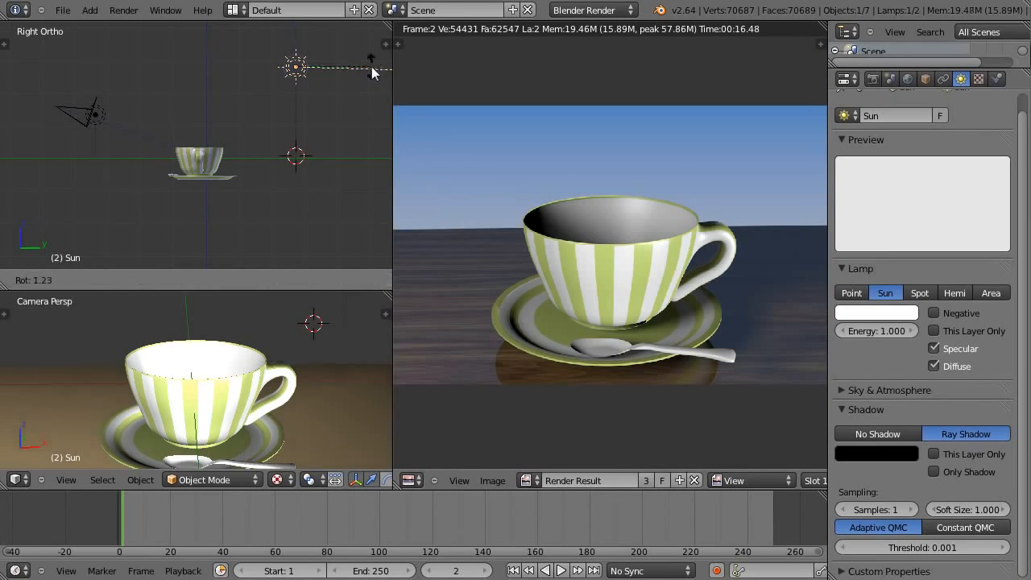
click(235, 133)
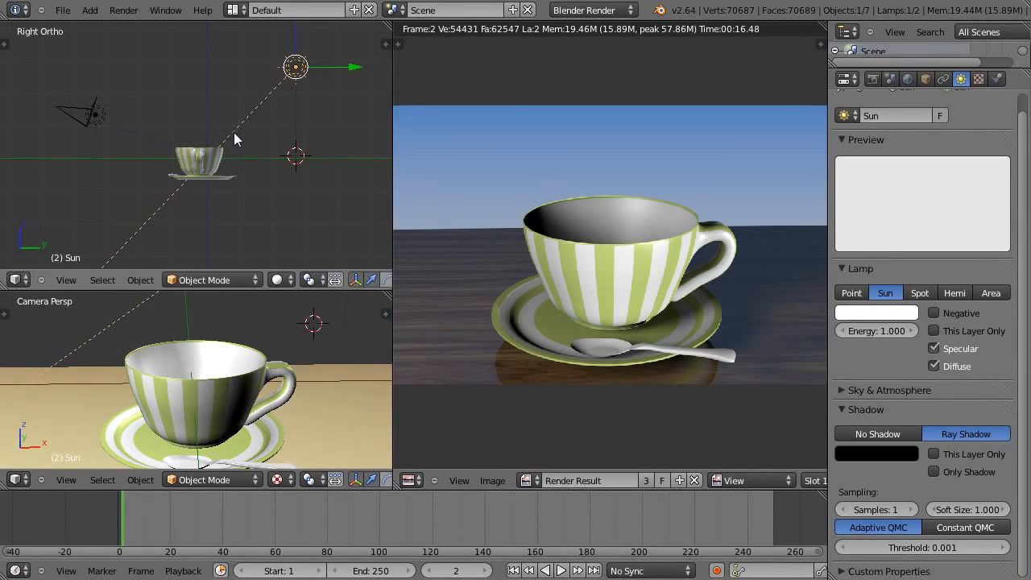
key(F12)
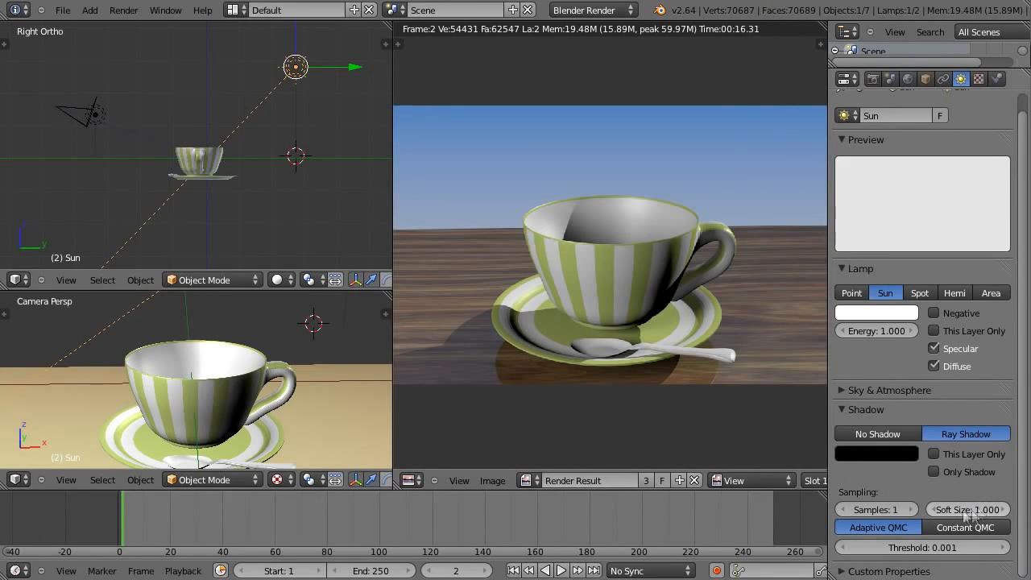
Step: Set the Sun lamp's shadow Soft Size to 0.6 and Samples to 3, and render
click(966, 510)
text(.6)
key(Return)
click(910, 511)
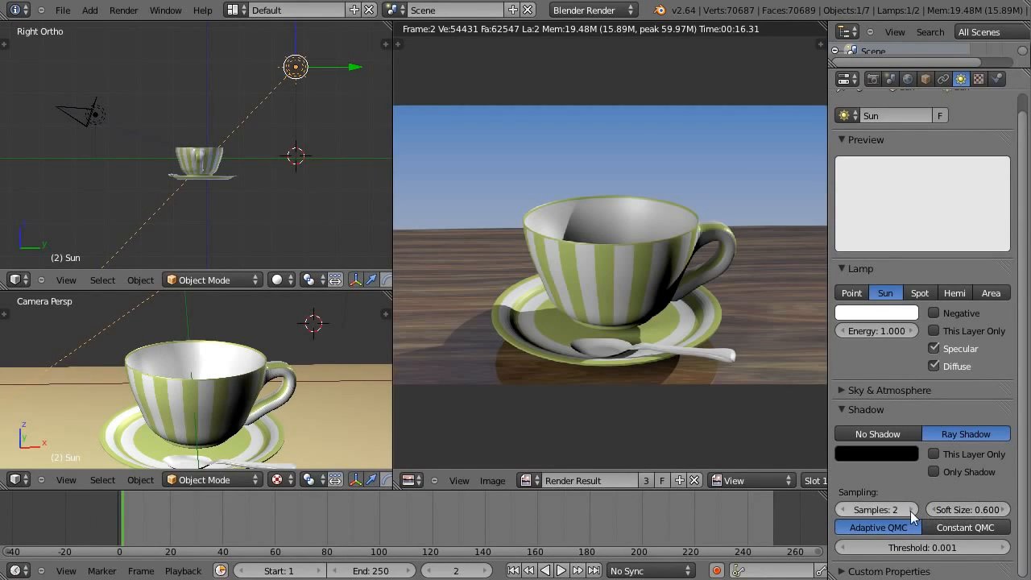
click(910, 511)
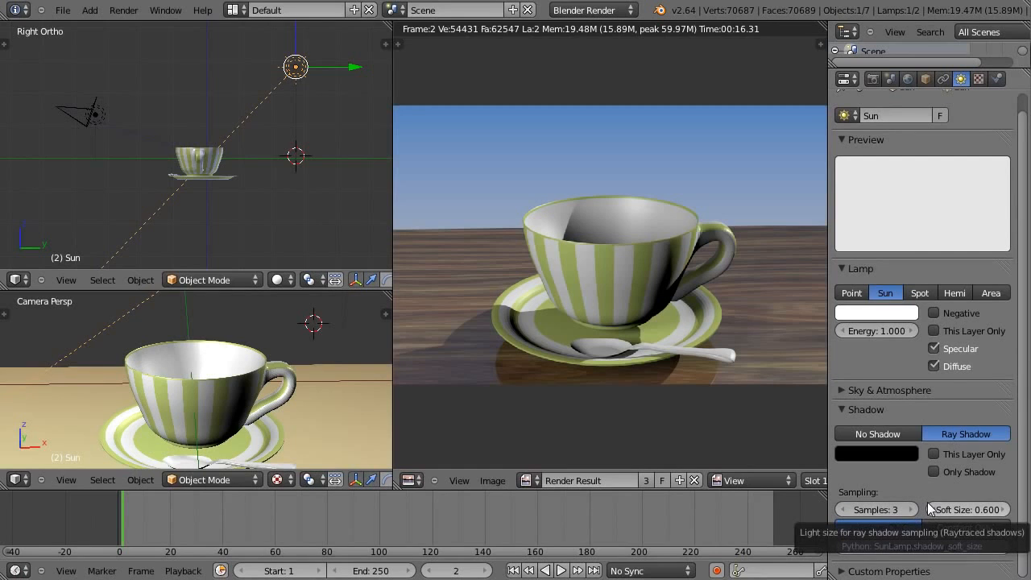
key(F12)
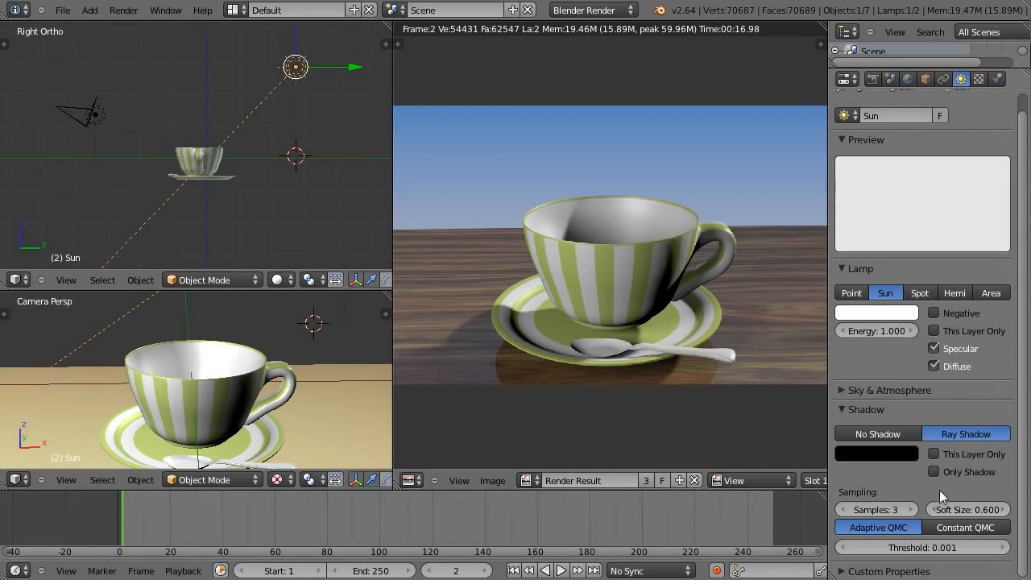
Step: Rotate the Sun lamp in the top view so its ray runs past the cup's handle toward the original lamp, and render
key(KP_1)
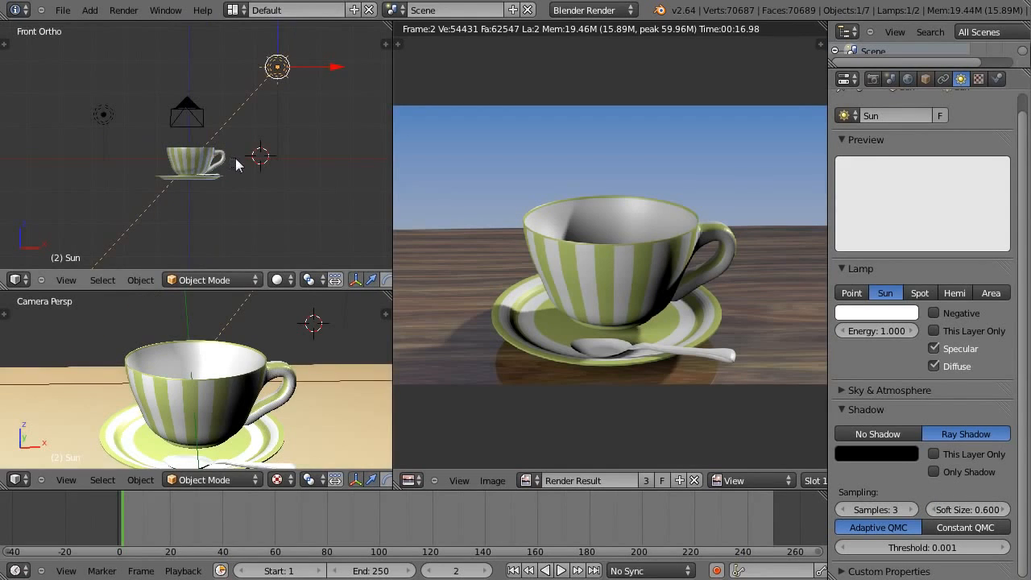
key(KP_7)
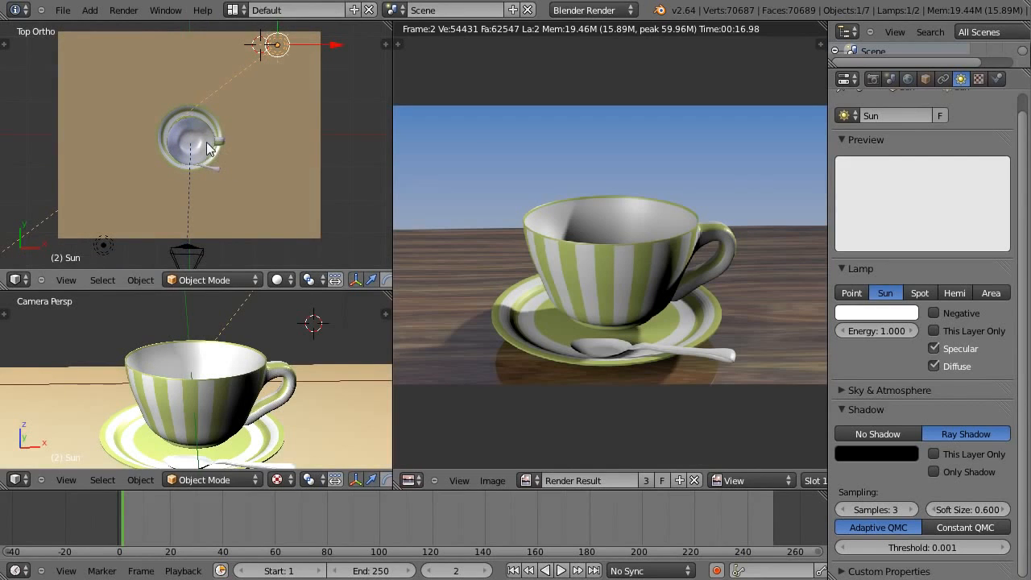
key(r)
click(232, 153)
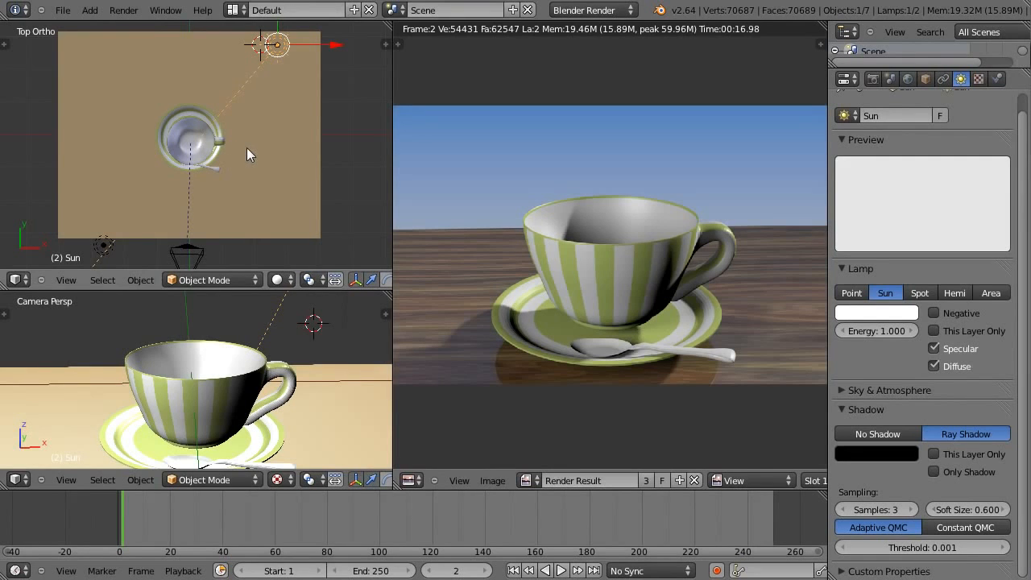
key(F12)
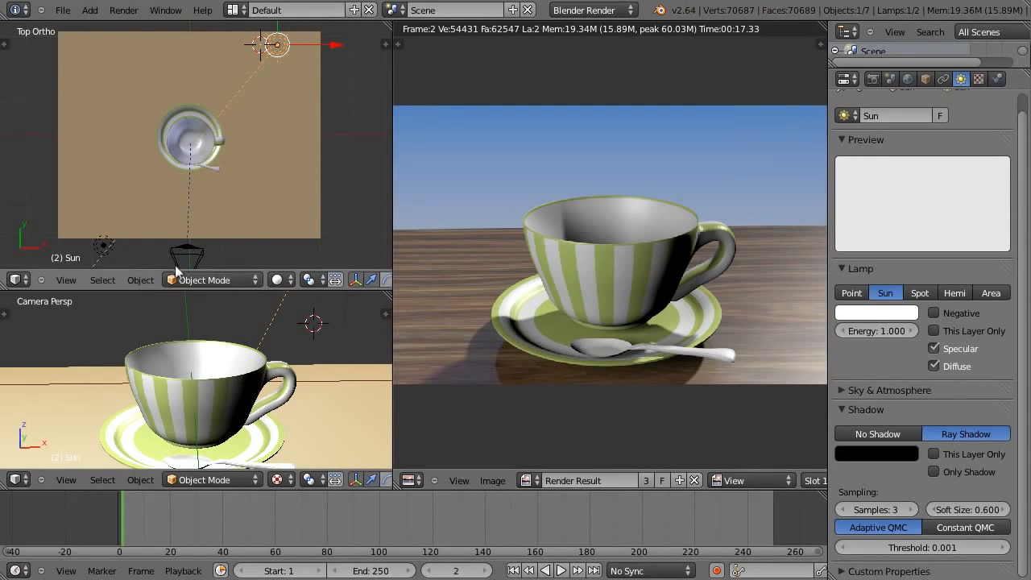
Step: Hide the original lamp, make it unselectable and exclude it from rendering, and render with the Sun lamp's ray shadows alone
right_click(103, 248)
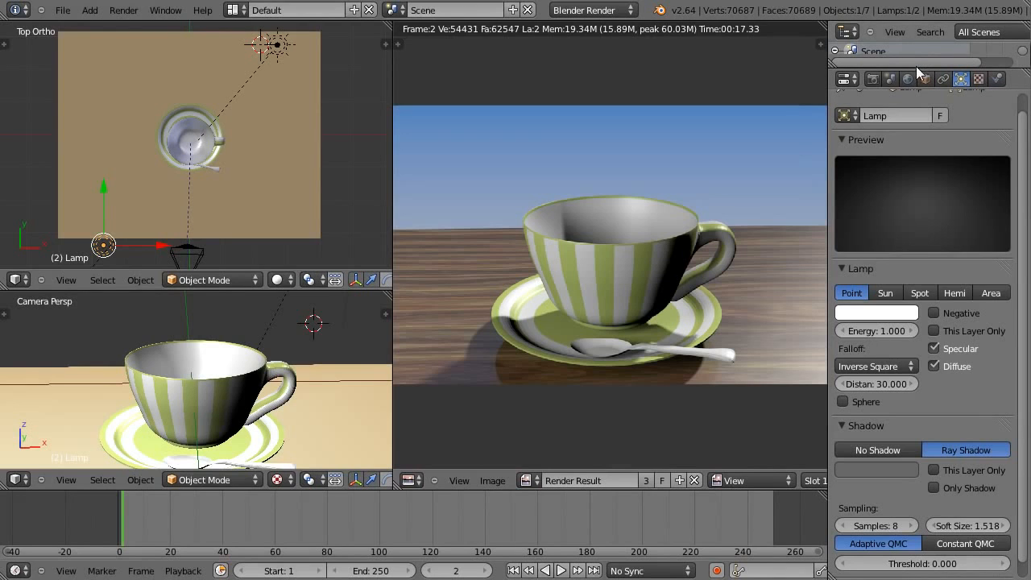
drag(915, 69, 907, 186)
click(976, 148)
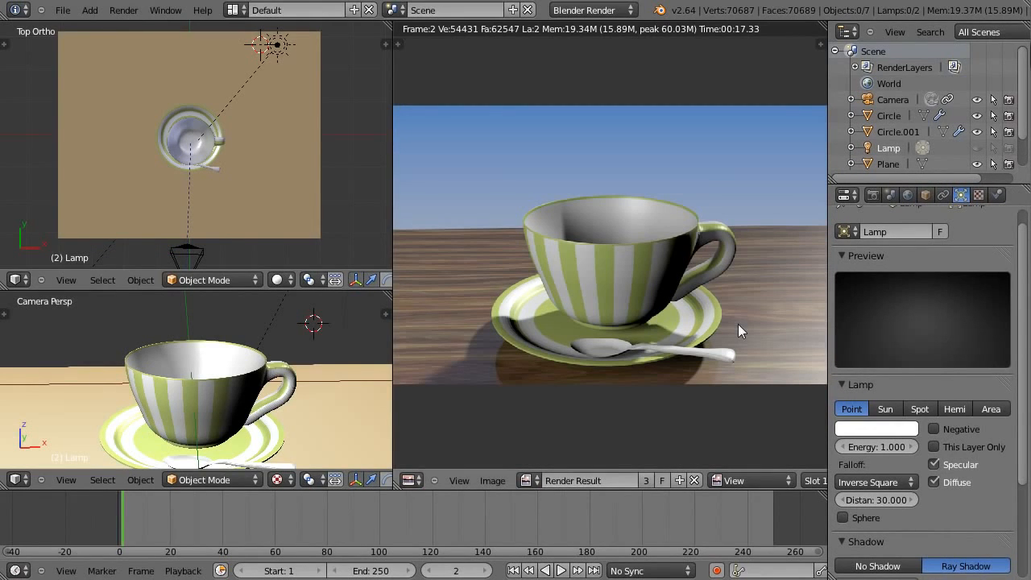
key(F12)
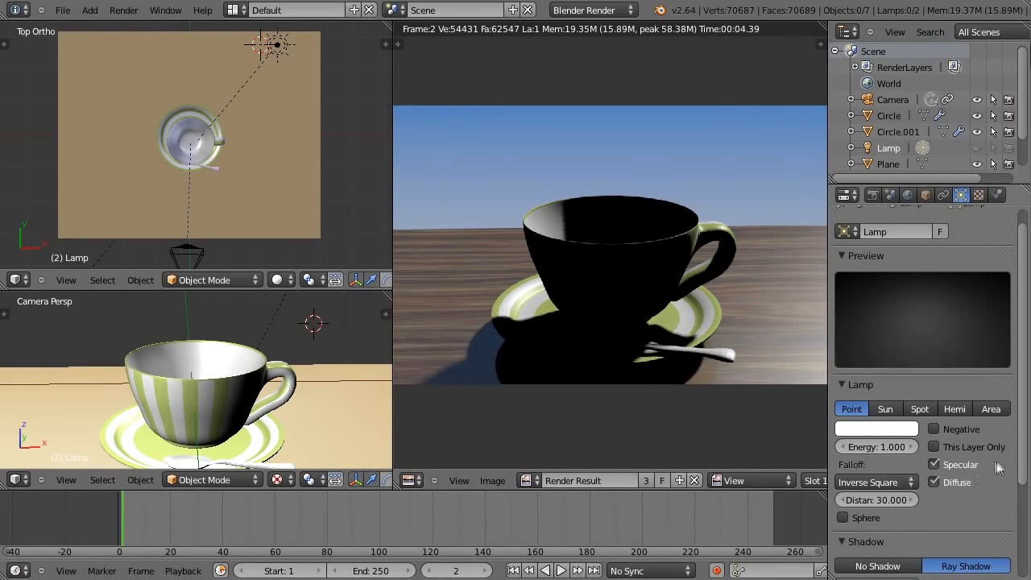
Step: Select the Sun lamp in the scene's object list, set its shadow Samples to 5, and render
scroll(999, 467, down, 4)
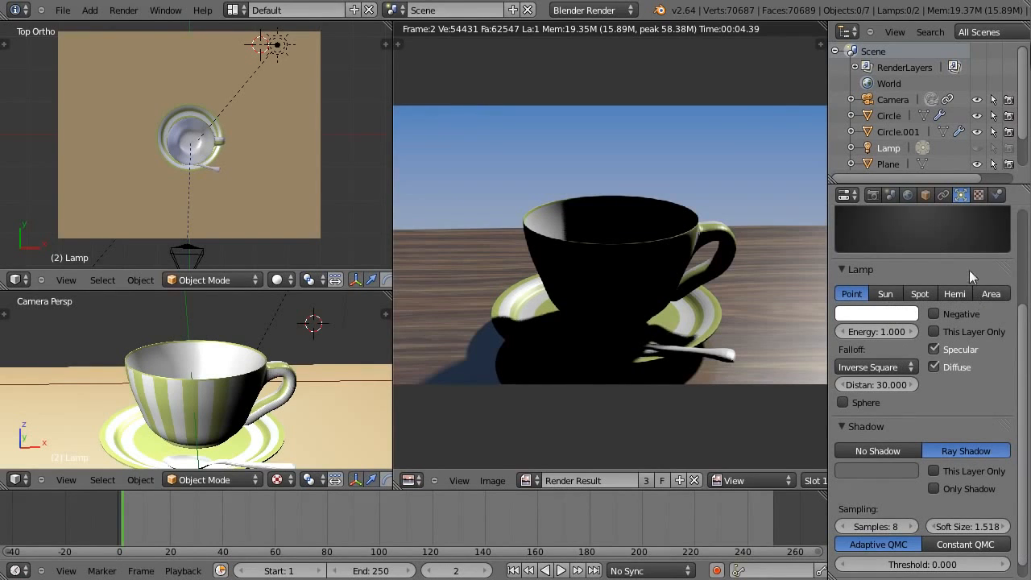
scroll(927, 121, down, 2)
click(885, 161)
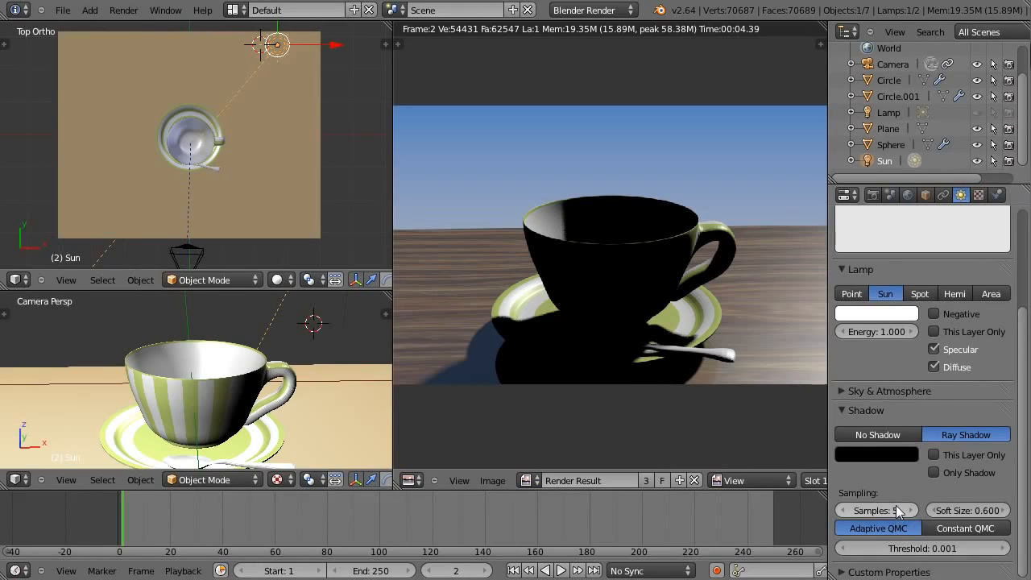
key(F12)
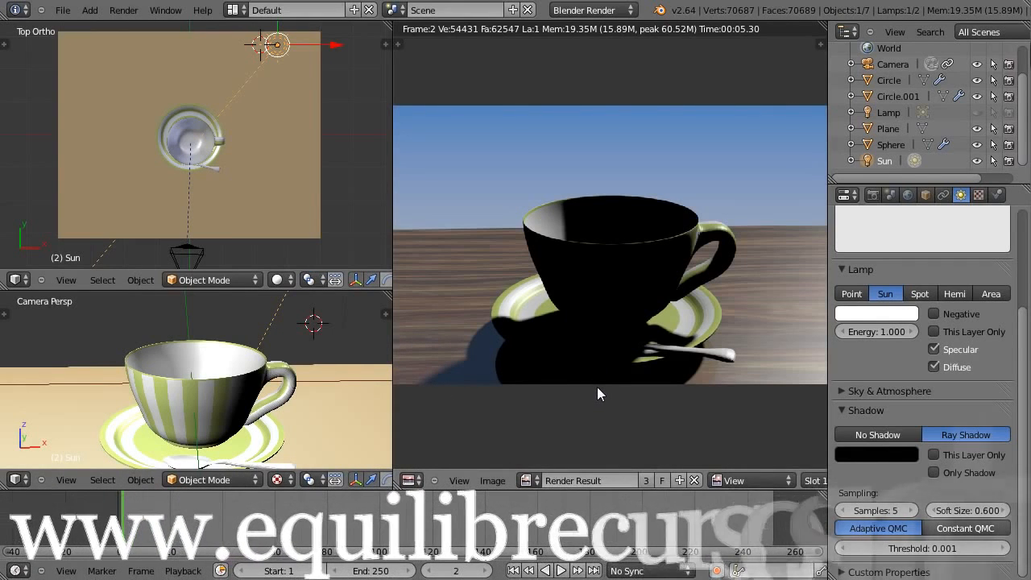
Step: Expand the Sun lamp's Sky & Atmosphere settings and review its sky and atmosphere options
click(841, 391)
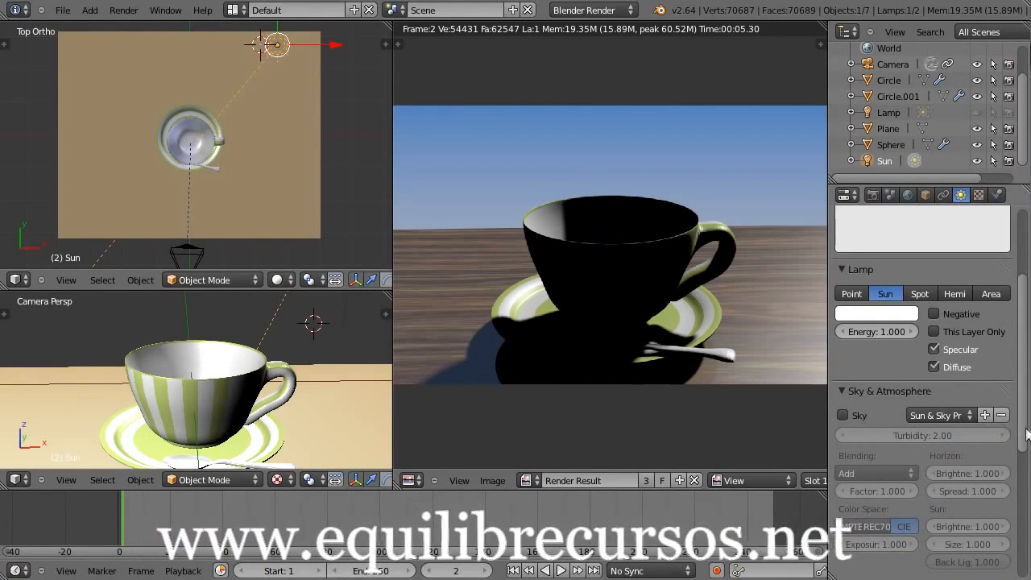
scroll(927, 431, down, 6)
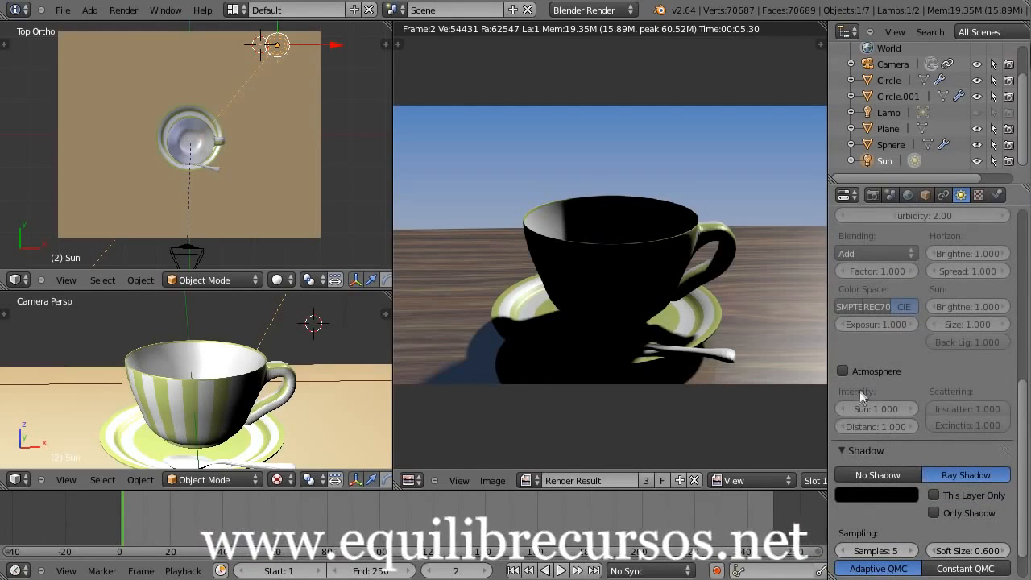